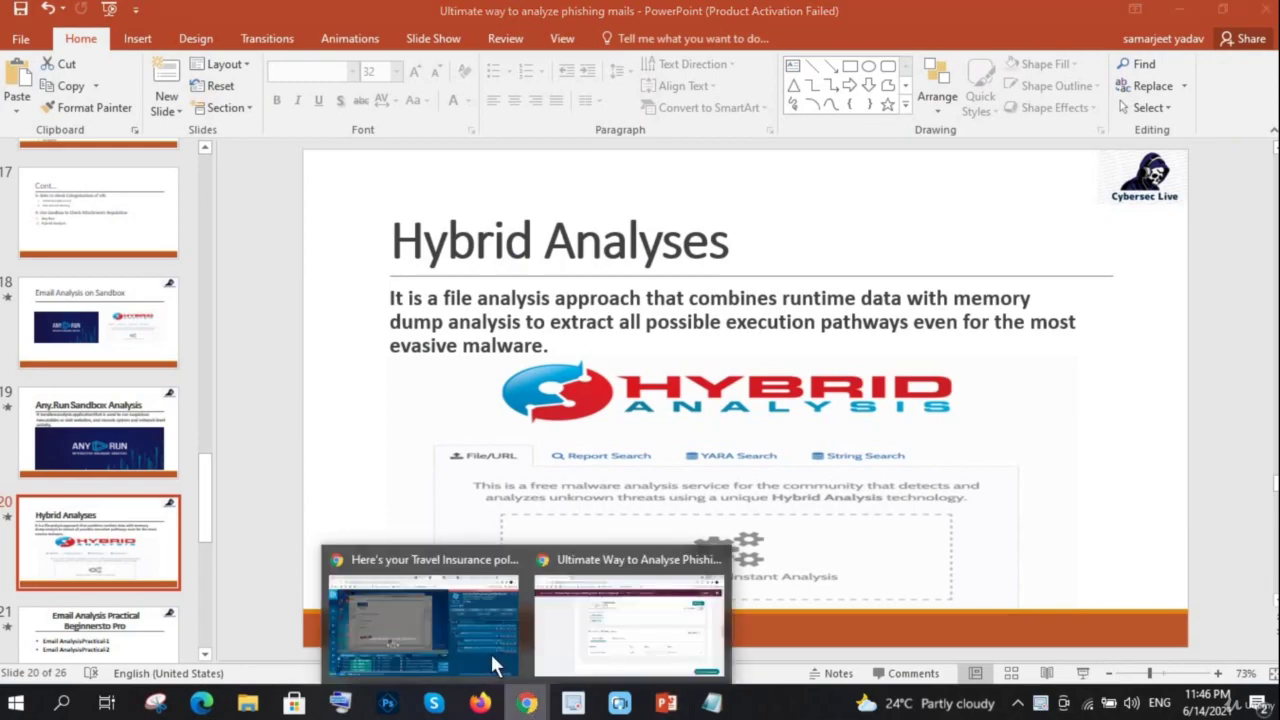
- Switch from PowerPoint to the browser showing the ANY.RUN 'Here's your Travel Insurance' report
click(490, 651)
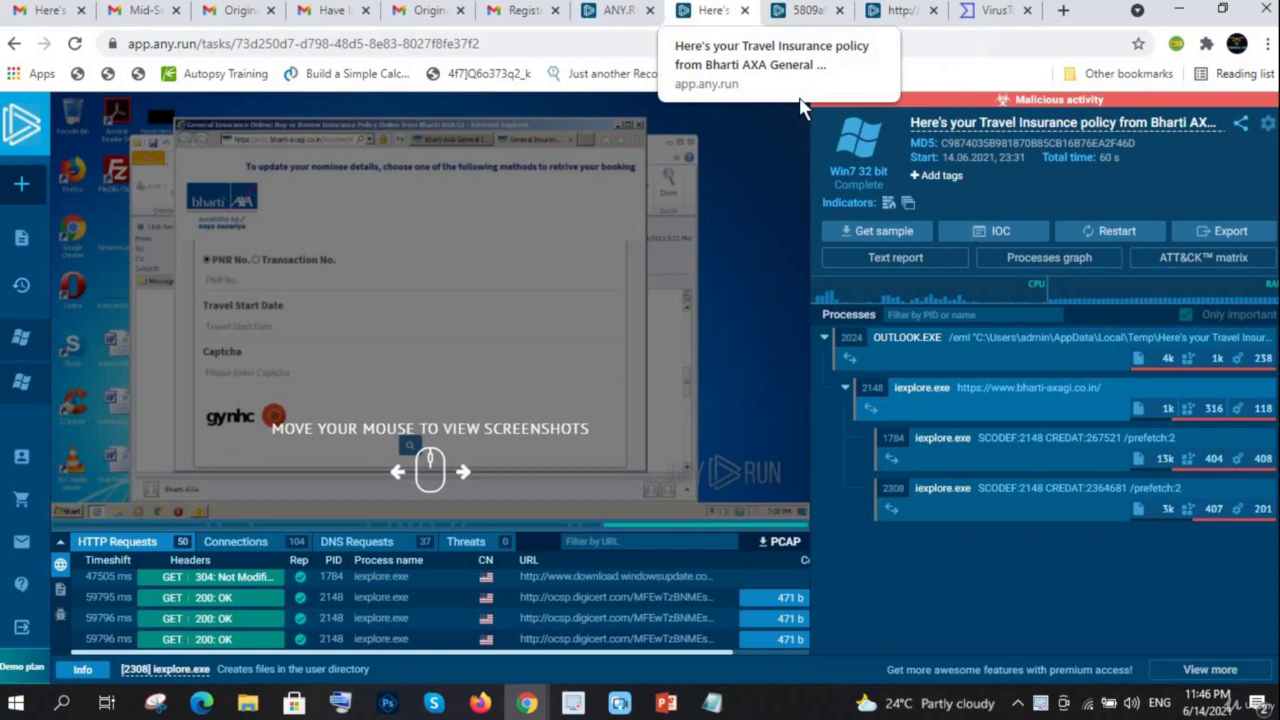
- Close the leftover 5809a report and VirusTotal tabs, keeping the ANY.RUN report
click(634, 14)
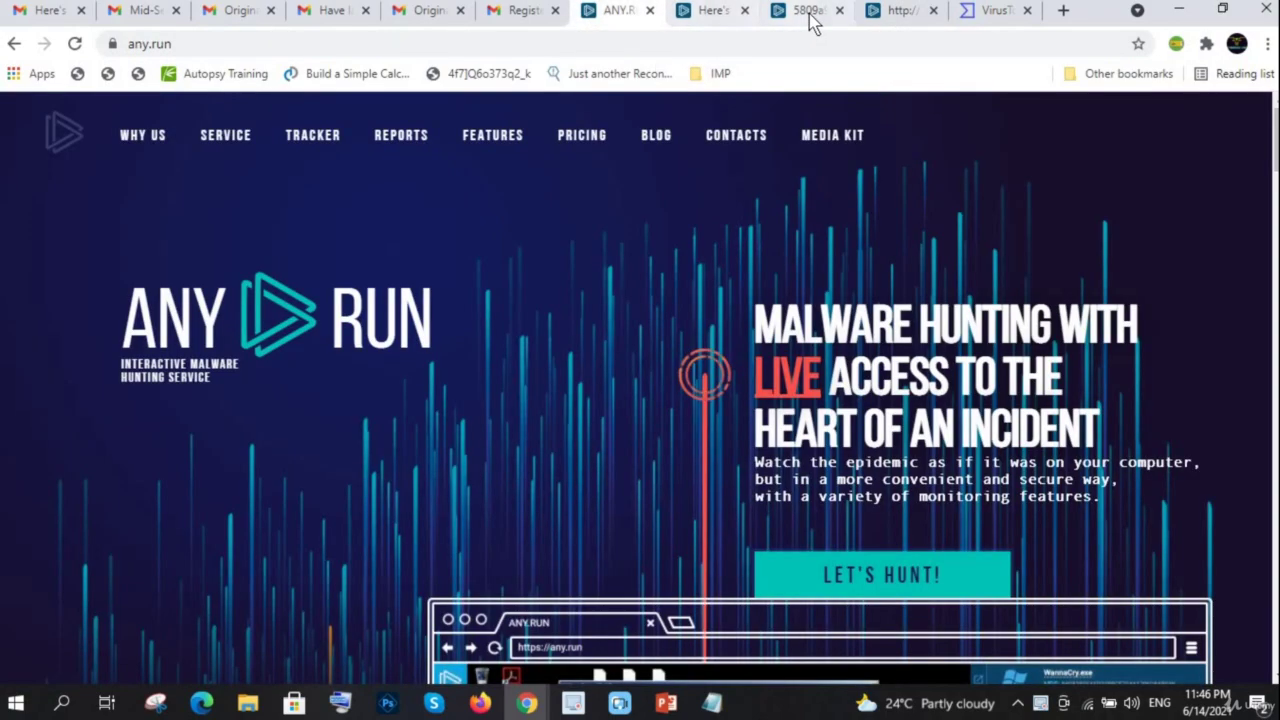
click(812, 12)
click(840, 12)
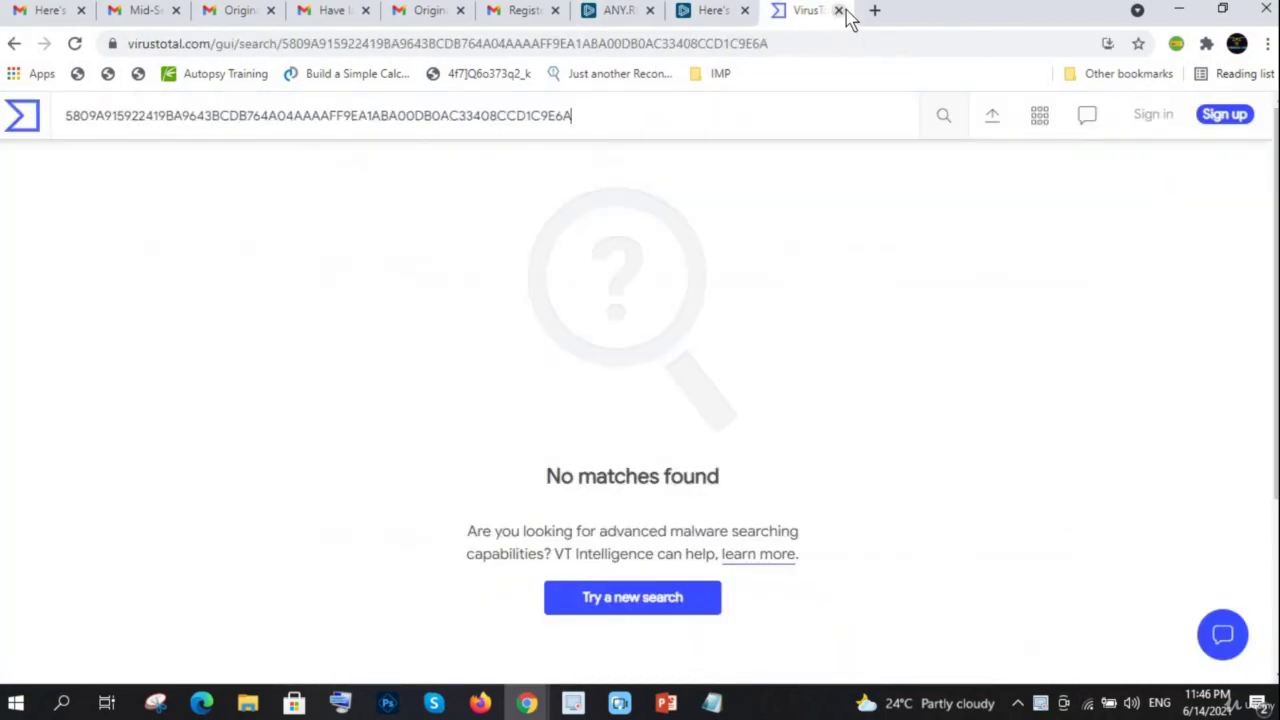
click(840, 12)
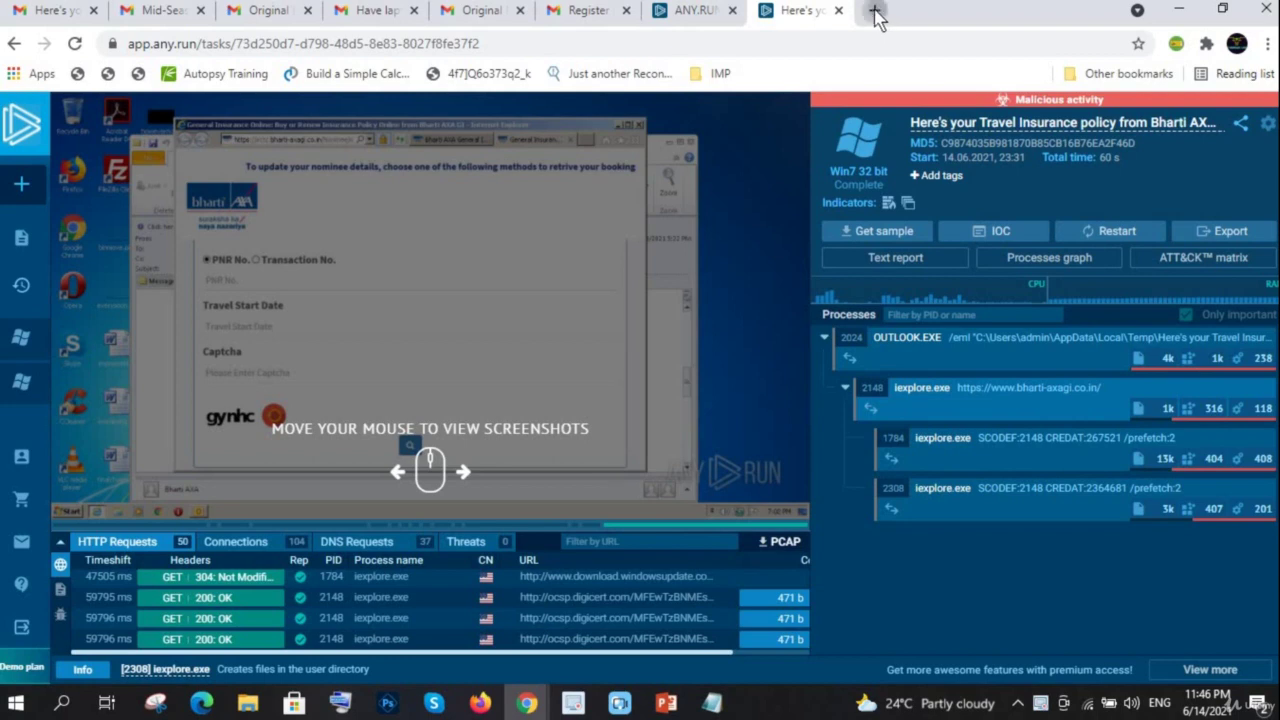
- Search Google for 'hybrid analysis' in a new tab
click(875, 12)
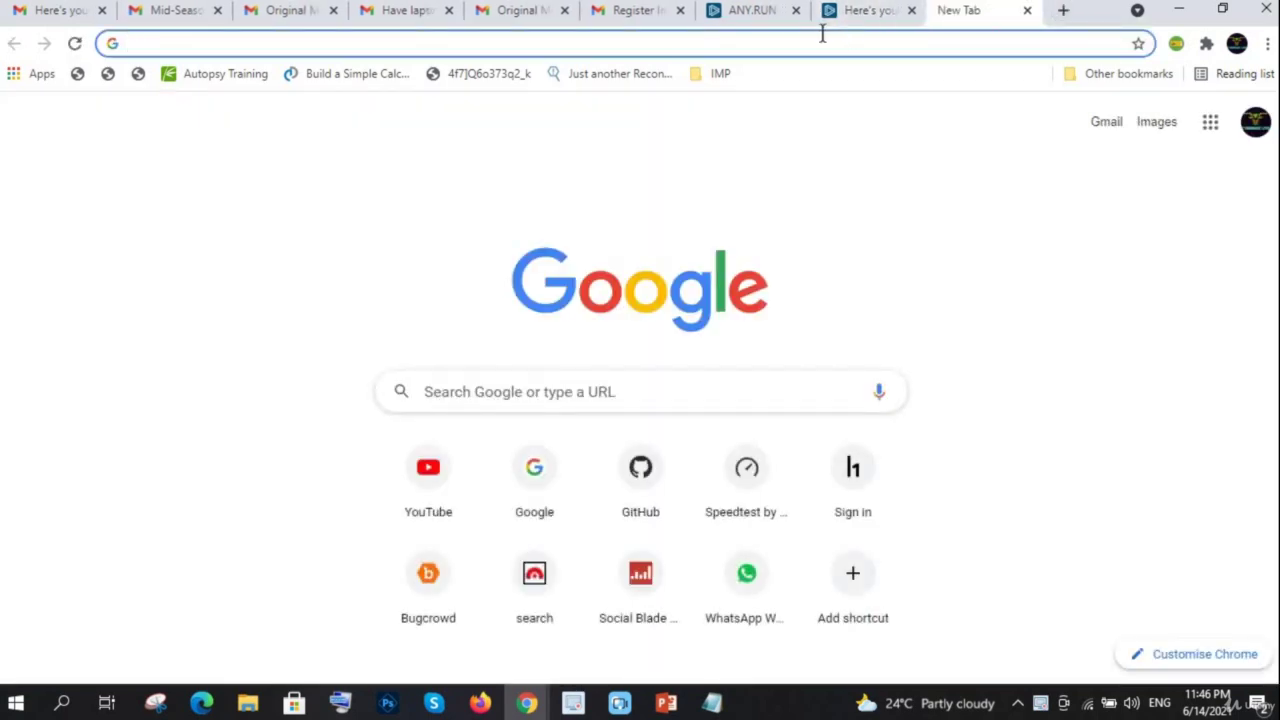
text(hybrid)
key(Return)
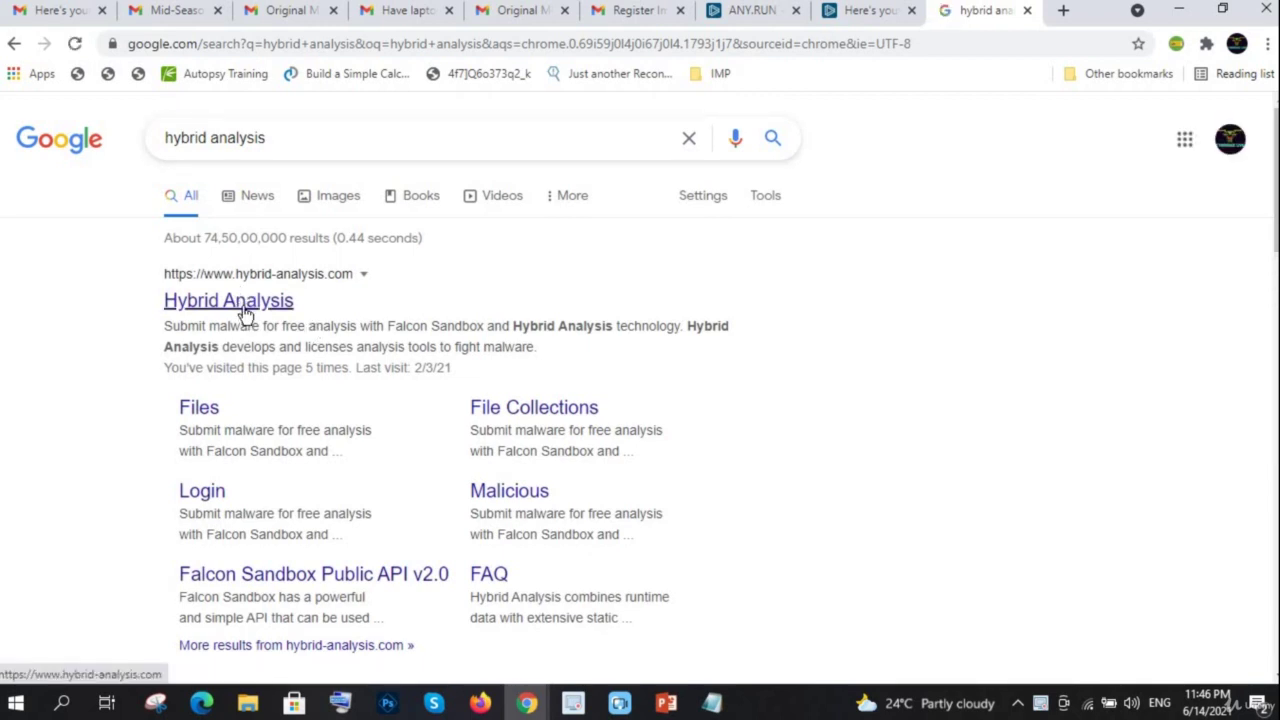
- Go to the Hybrid Analysis homepage and bring up the Drag & Drop file chooser
click(245, 312)
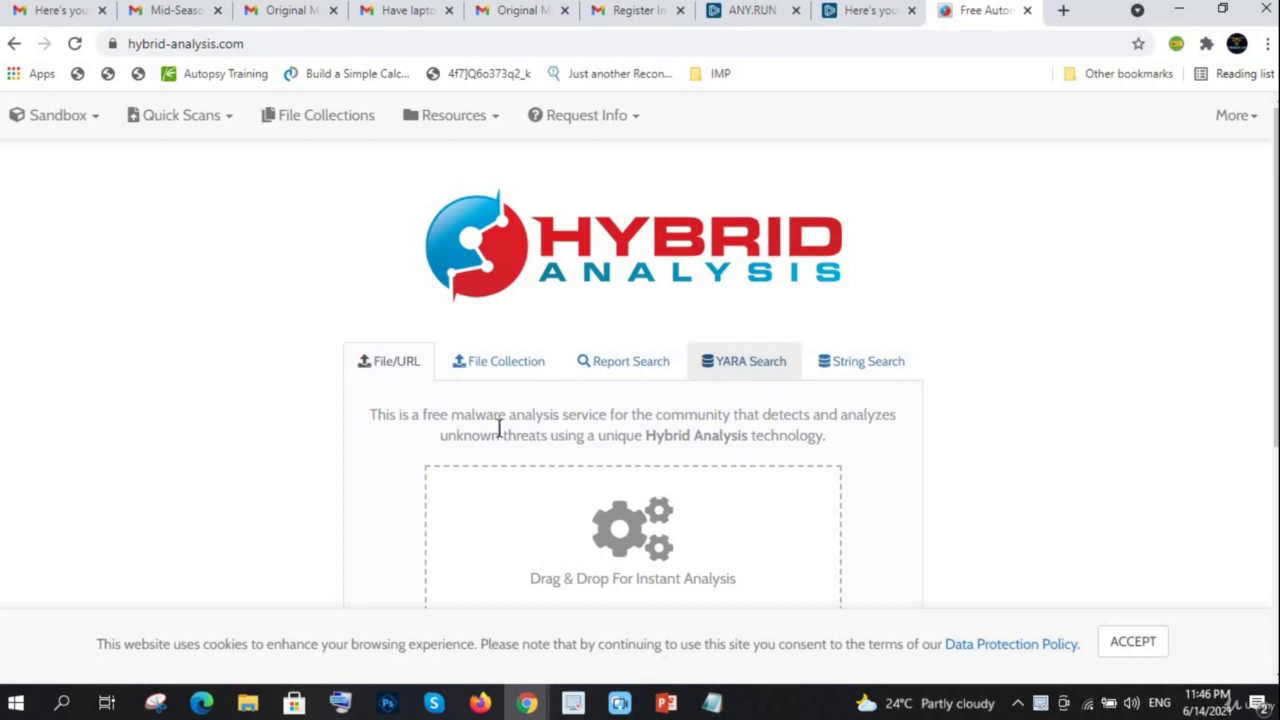
scroll(480, 428, down, 1)
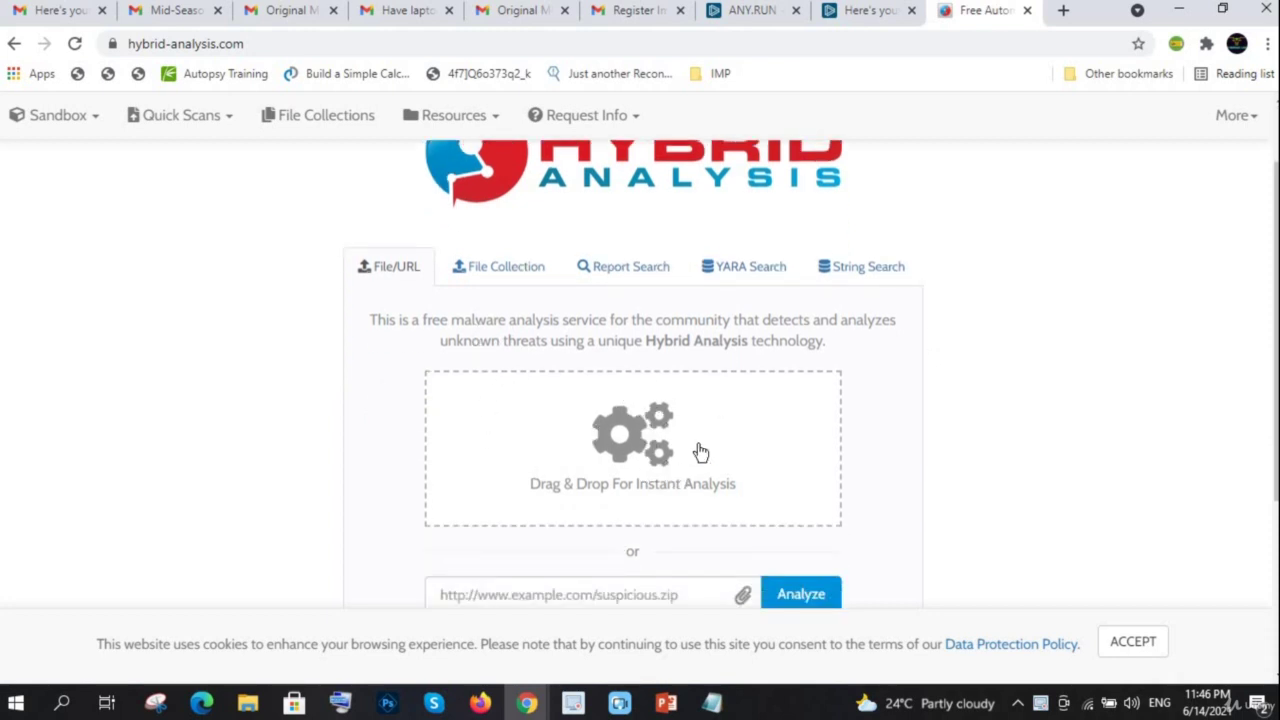
scroll(613, 444, down, 1)
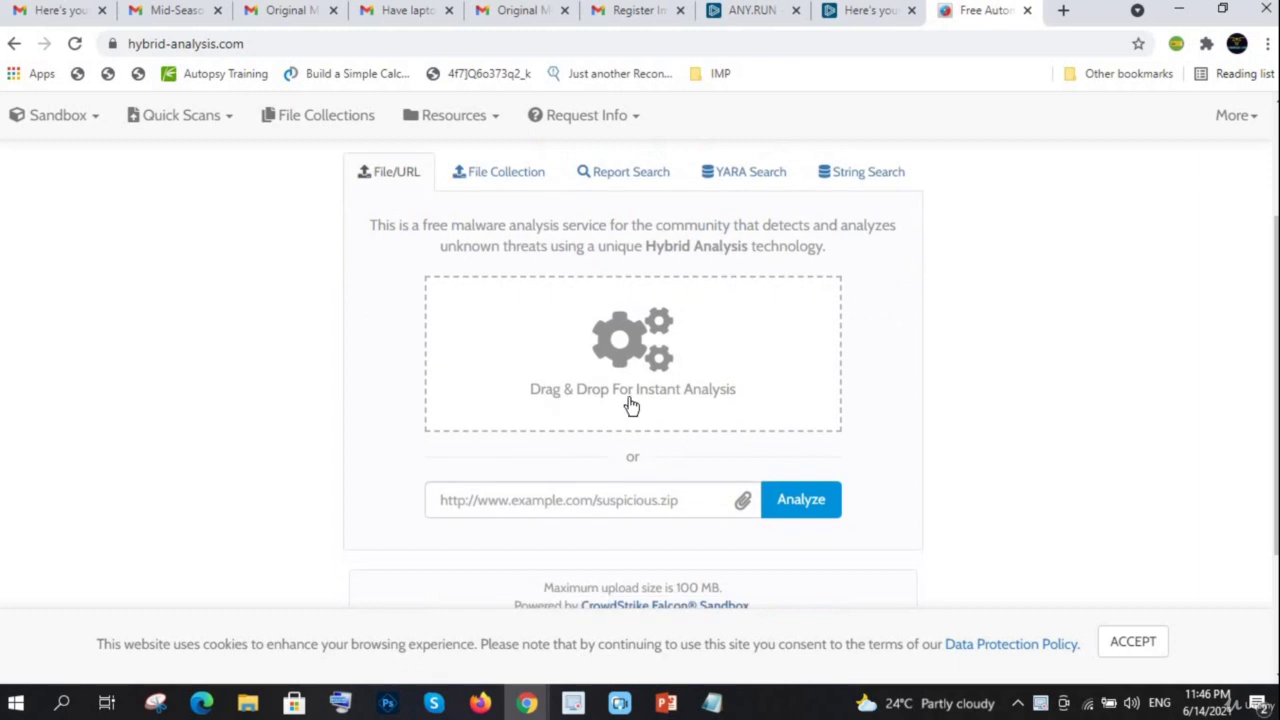
click(620, 354)
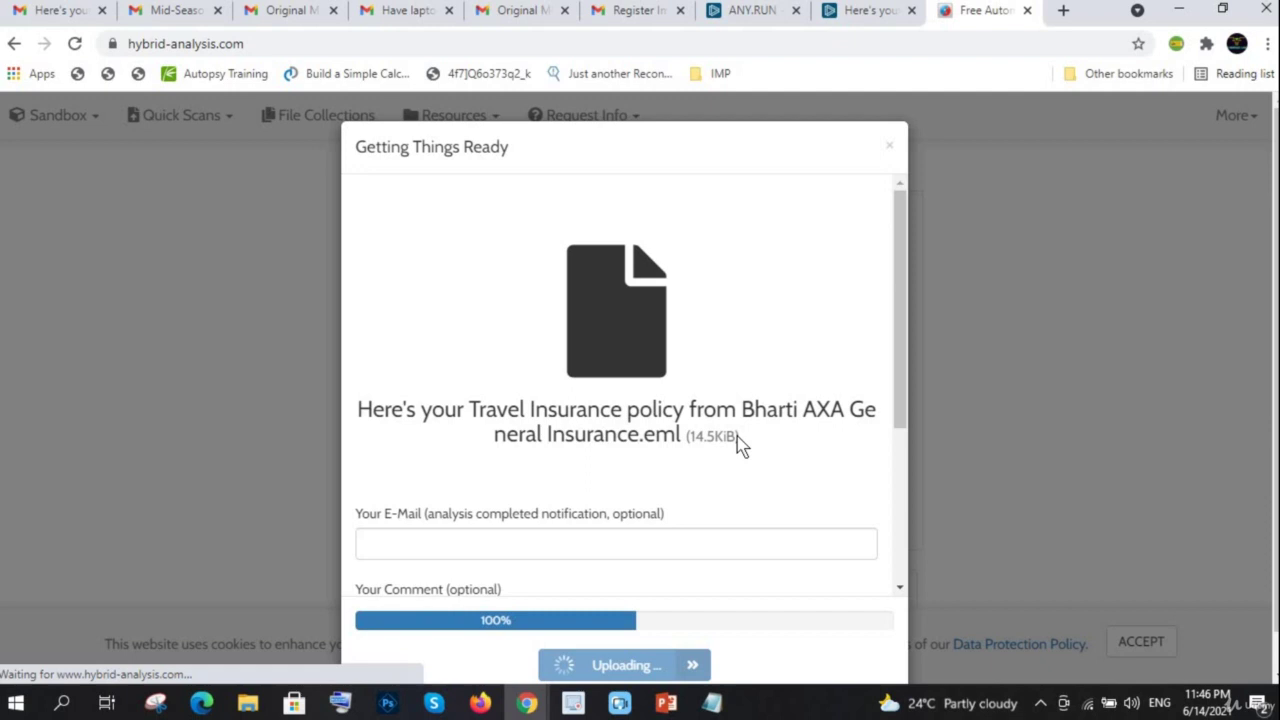
- Accept the Terms & Conditions, pass the 'I'm not a robot' check, and submit the travel-insurance email
scroll(738, 445, down, 3)
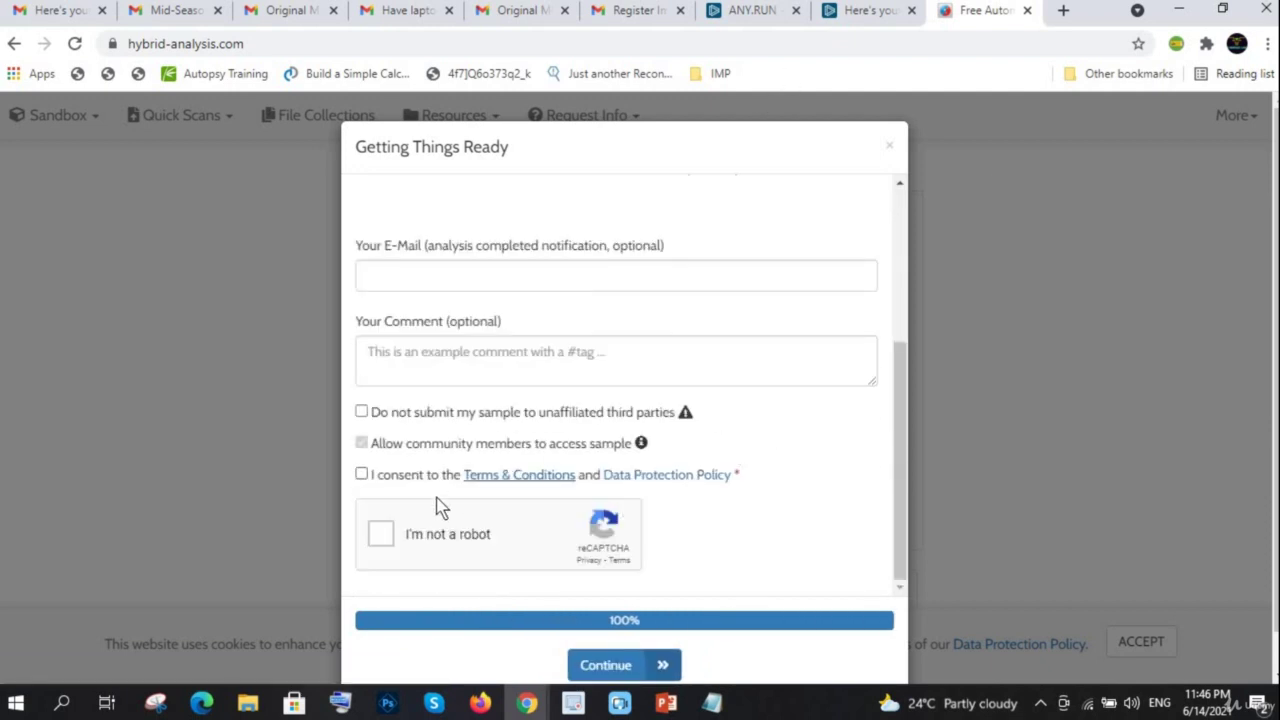
click(376, 535)
click(597, 628)
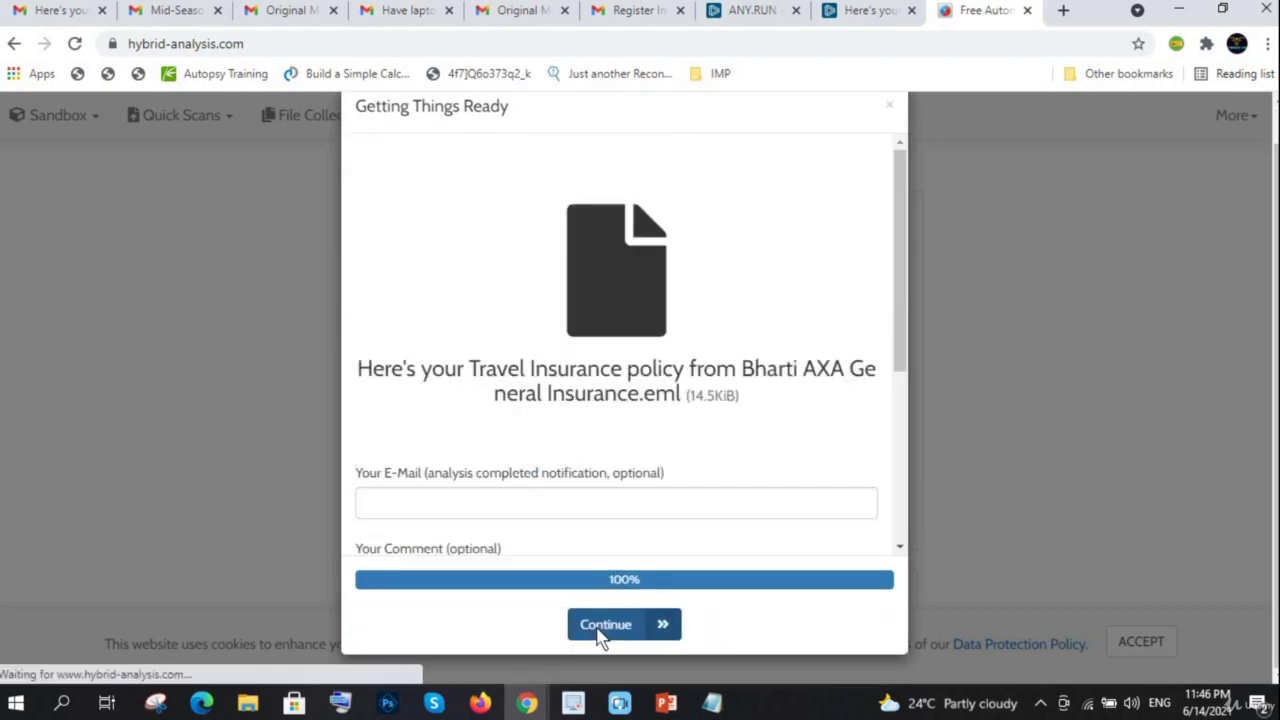
scroll(671, 428, down, 1)
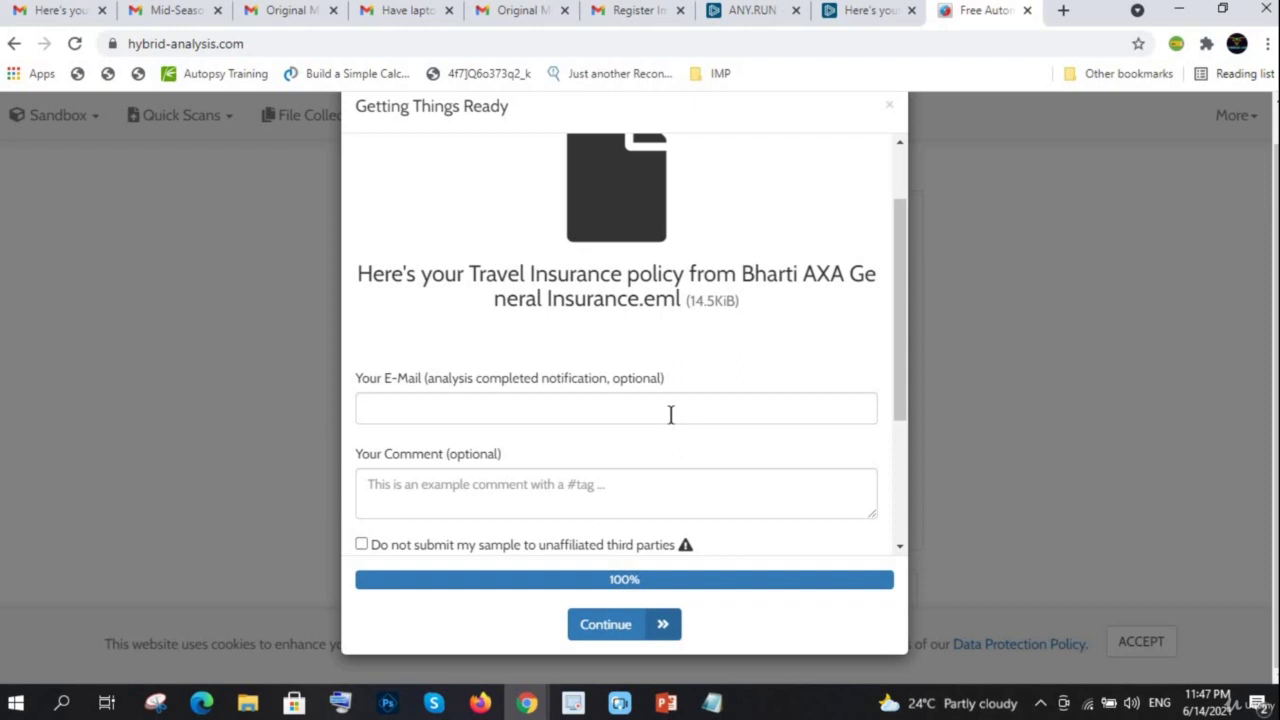
scroll(671, 414, down, 2)
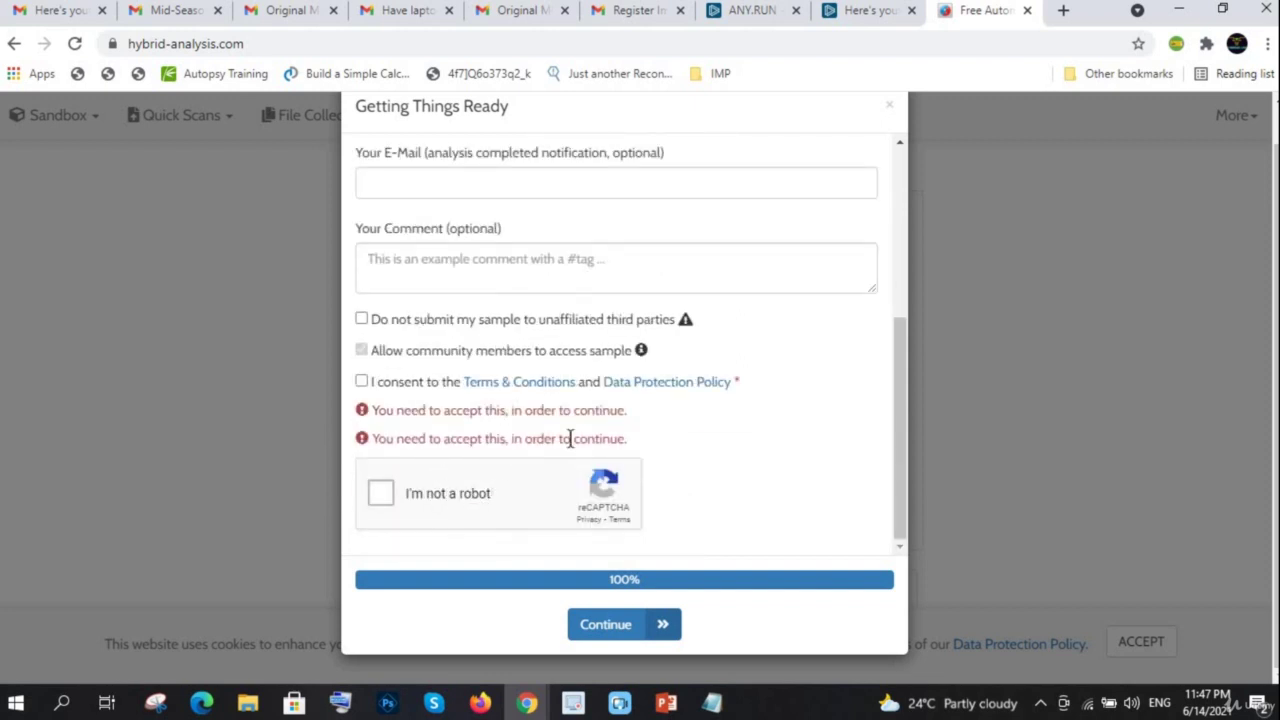
click(362, 383)
click(442, 506)
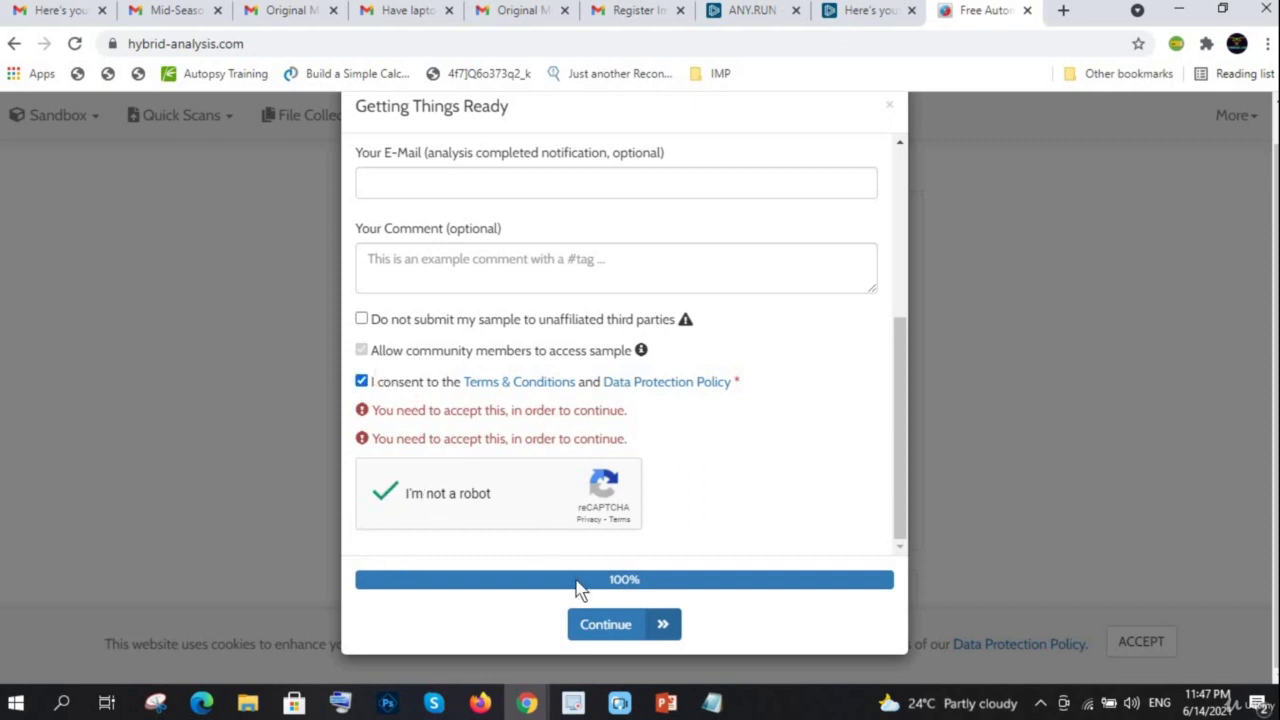
click(596, 620)
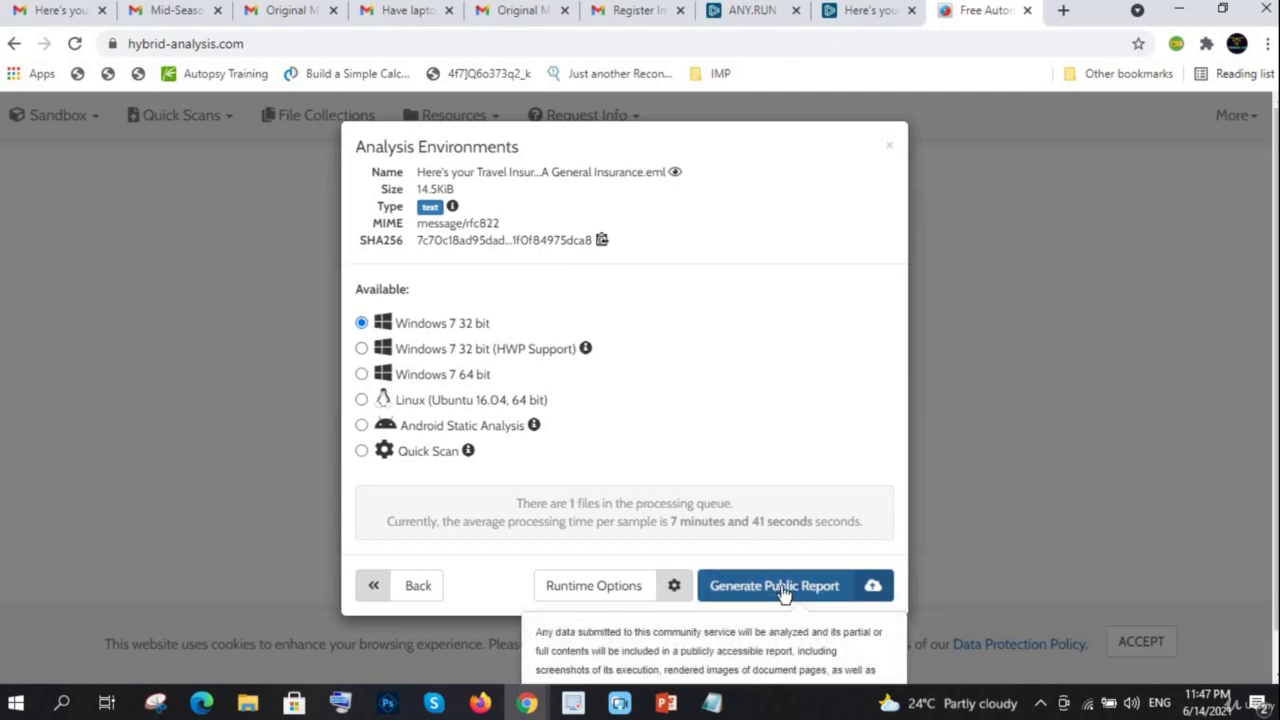
- Generate the public report using the Windows 7 32 bit analysis environment
click(785, 590)
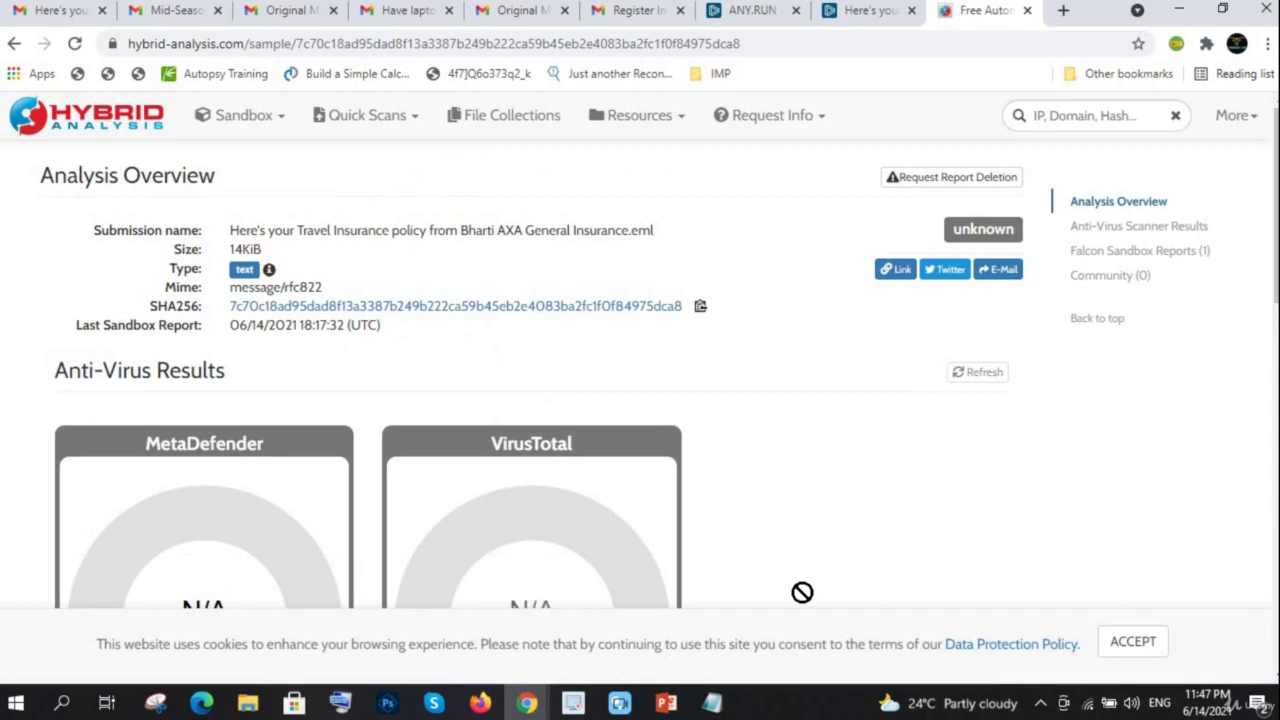
- Bring the travel-insurance Anti-Virus Results into view: MetaDefender CLEAN, VirusTotal N/A
scroll(776, 340, down, 1)
scroll(776, 340, down, 3)
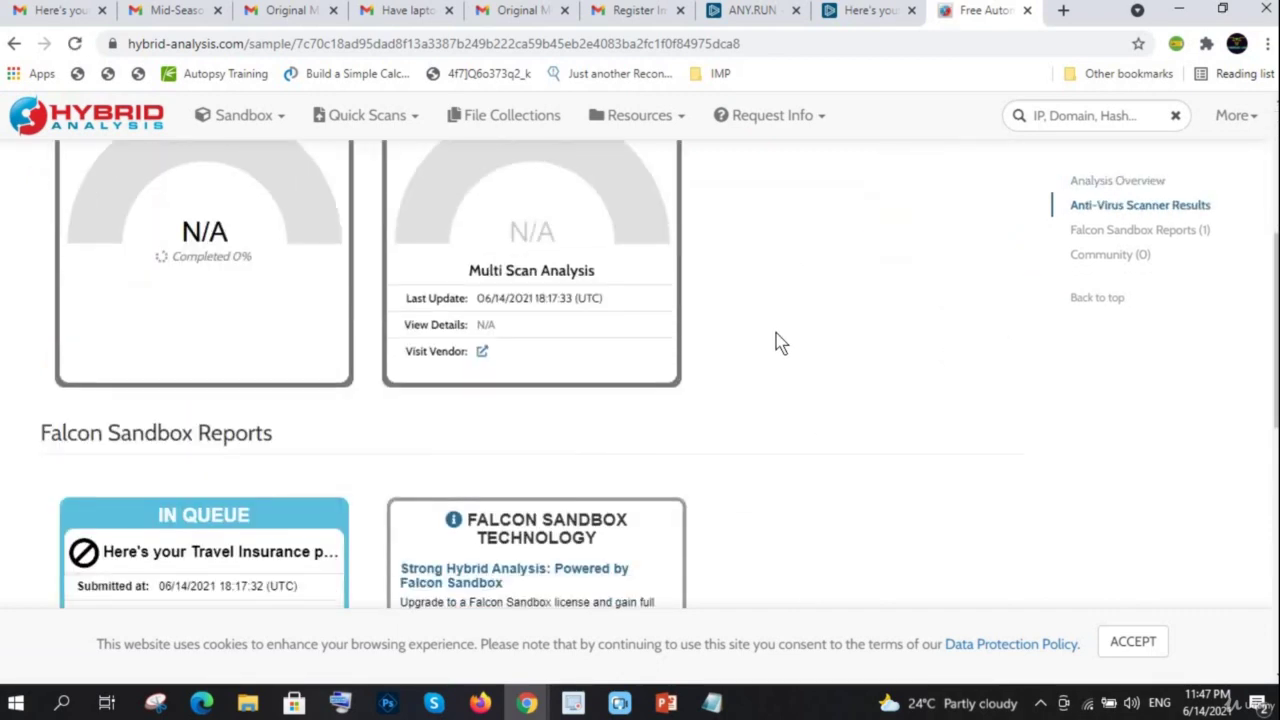
scroll(776, 340, up, 3)
scroll(778, 345, up, 1)
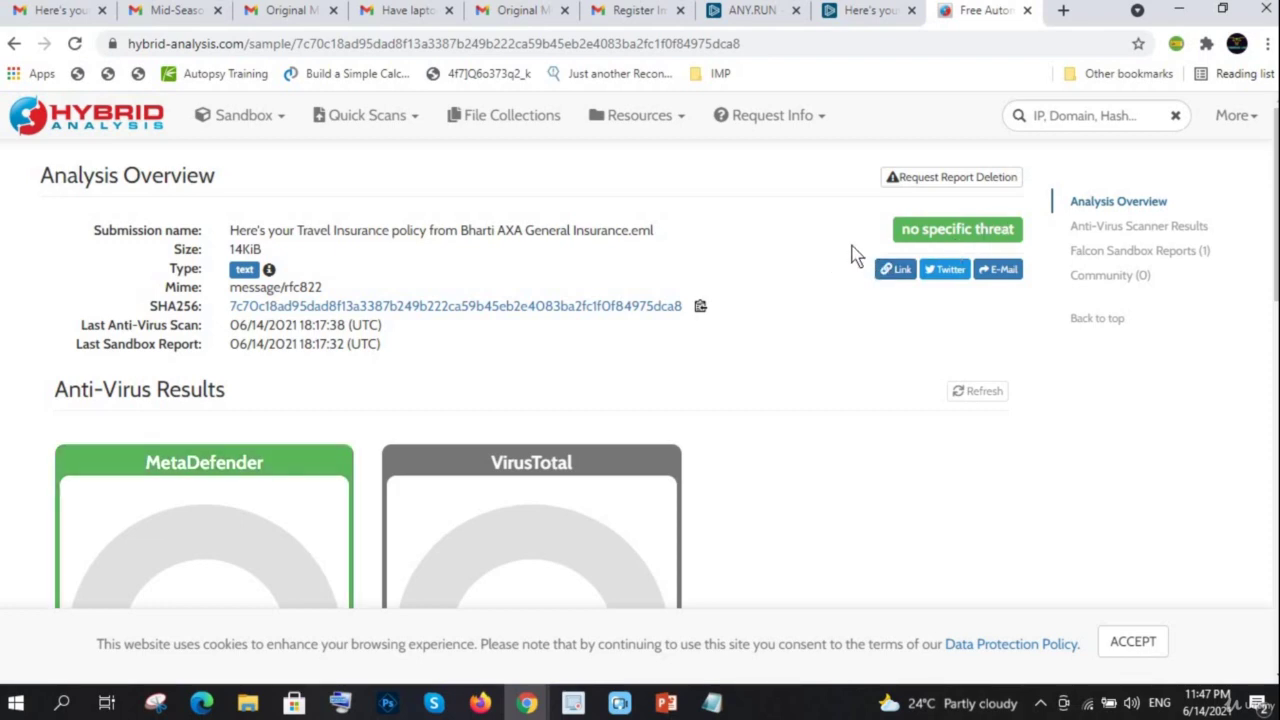
drag(857, 230, 1045, 240)
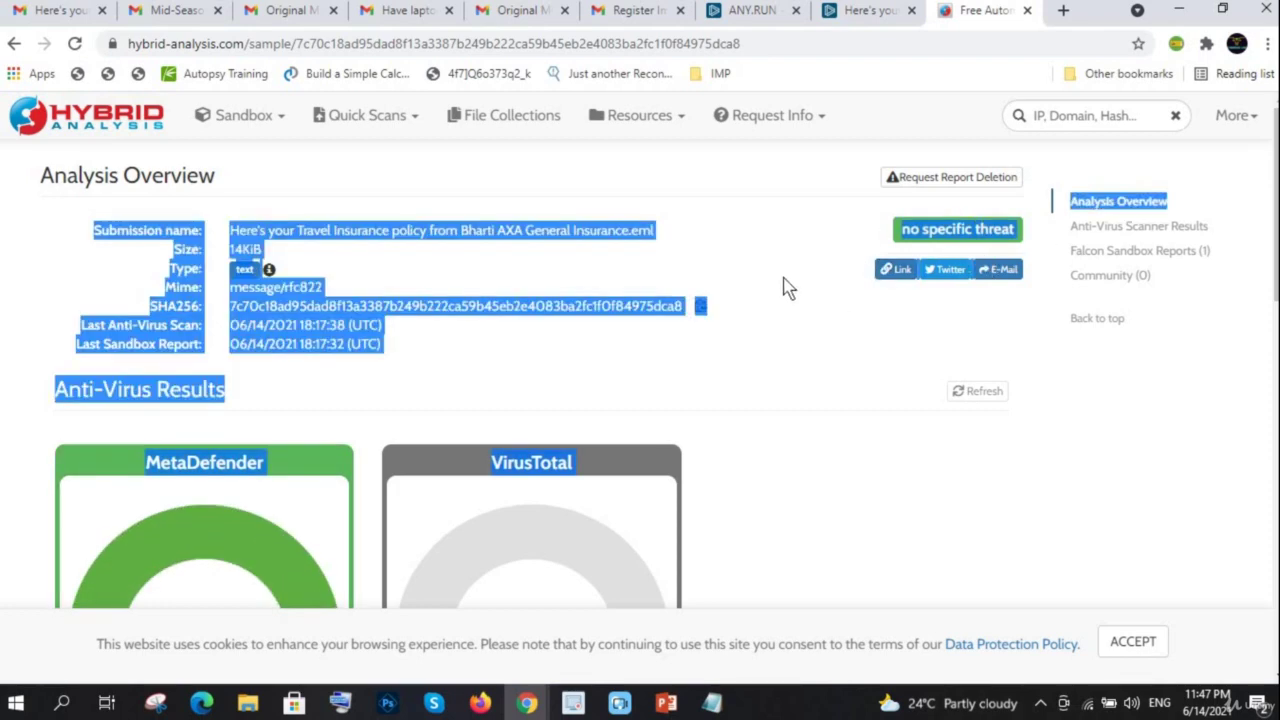
click(808, 322)
scroll(804, 318, down, 3)
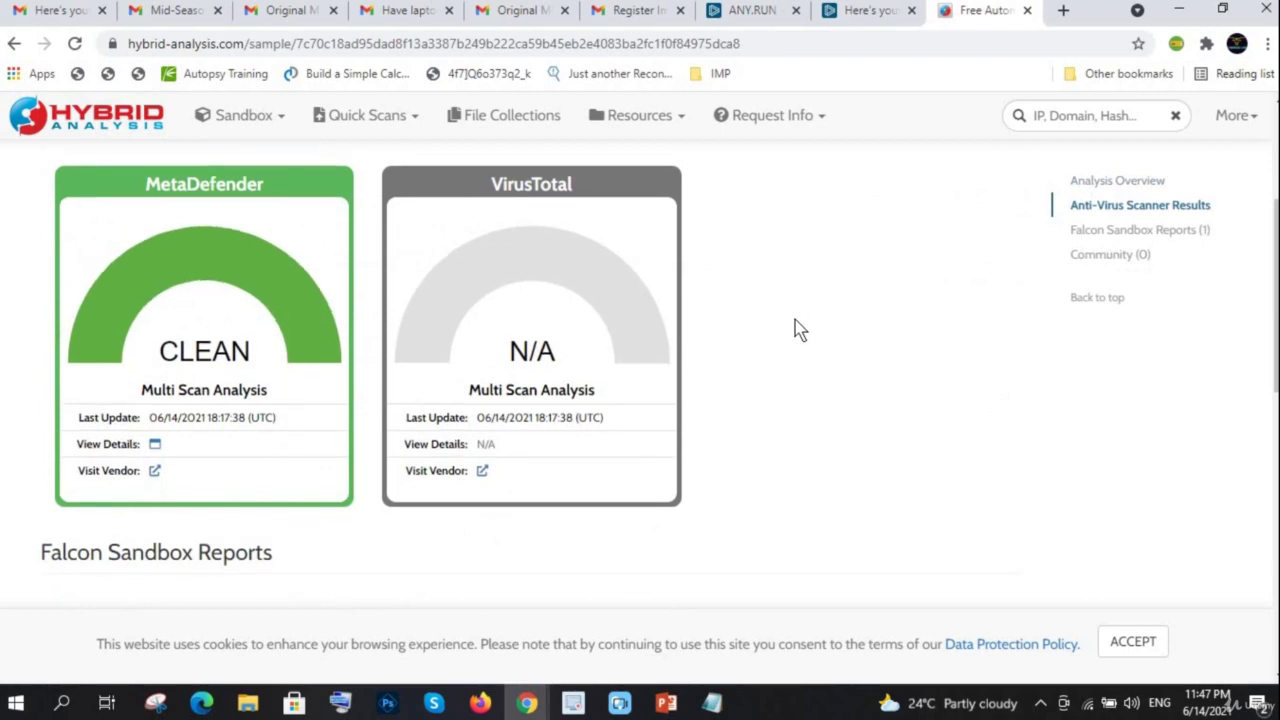
scroll(261, 478, up, 2)
scroll(265, 478, down, 2)
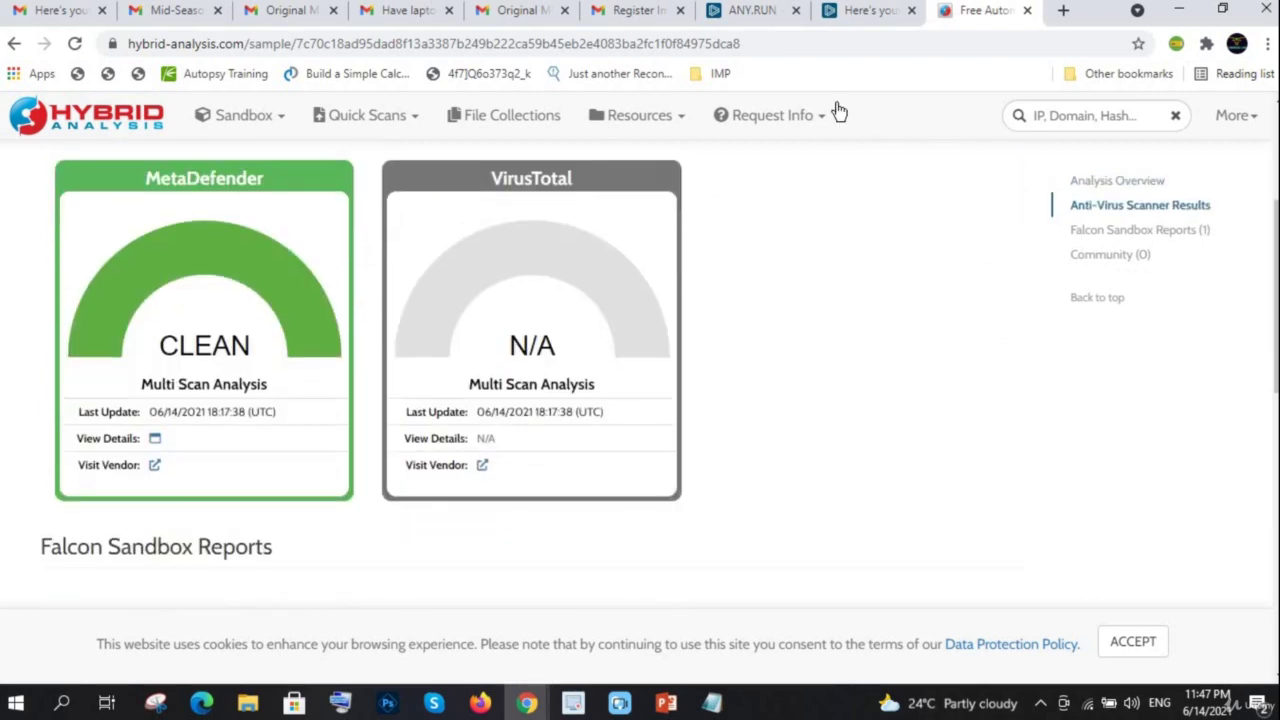
- Compare the Hybrid Analysis report against the ANY.RUN travel-insurance task analysis
click(866, 14)
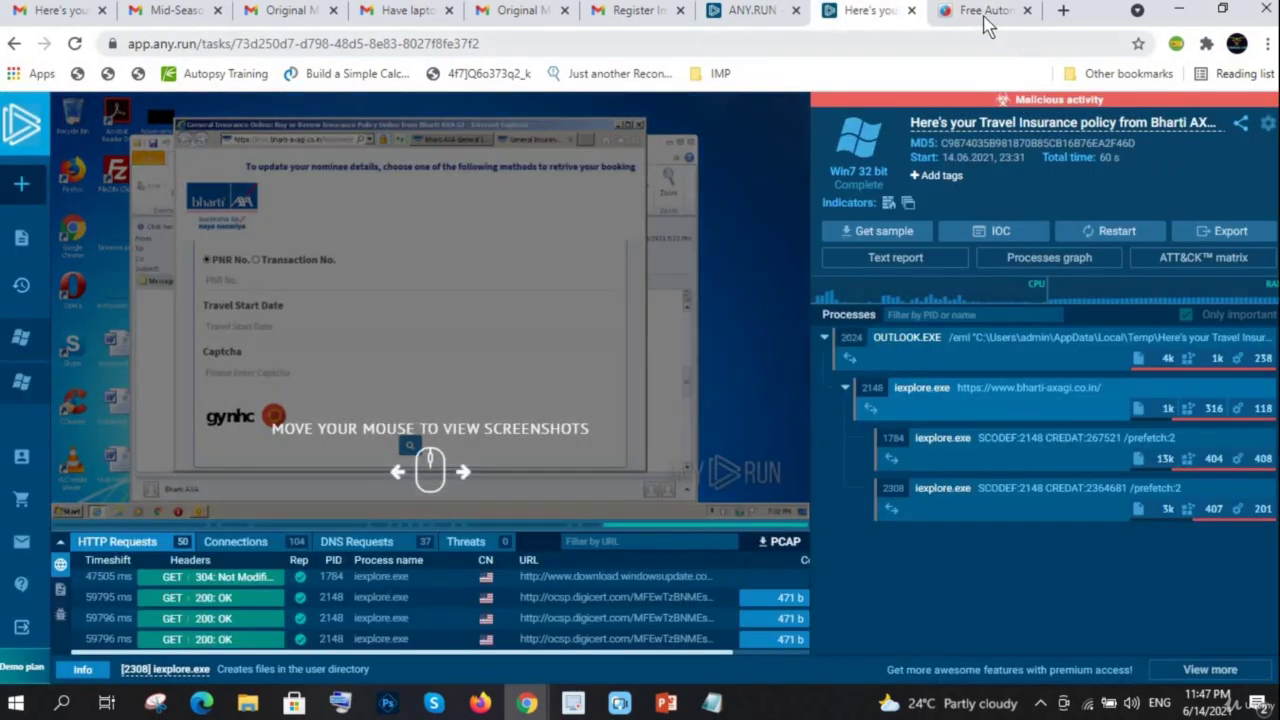
click(984, 14)
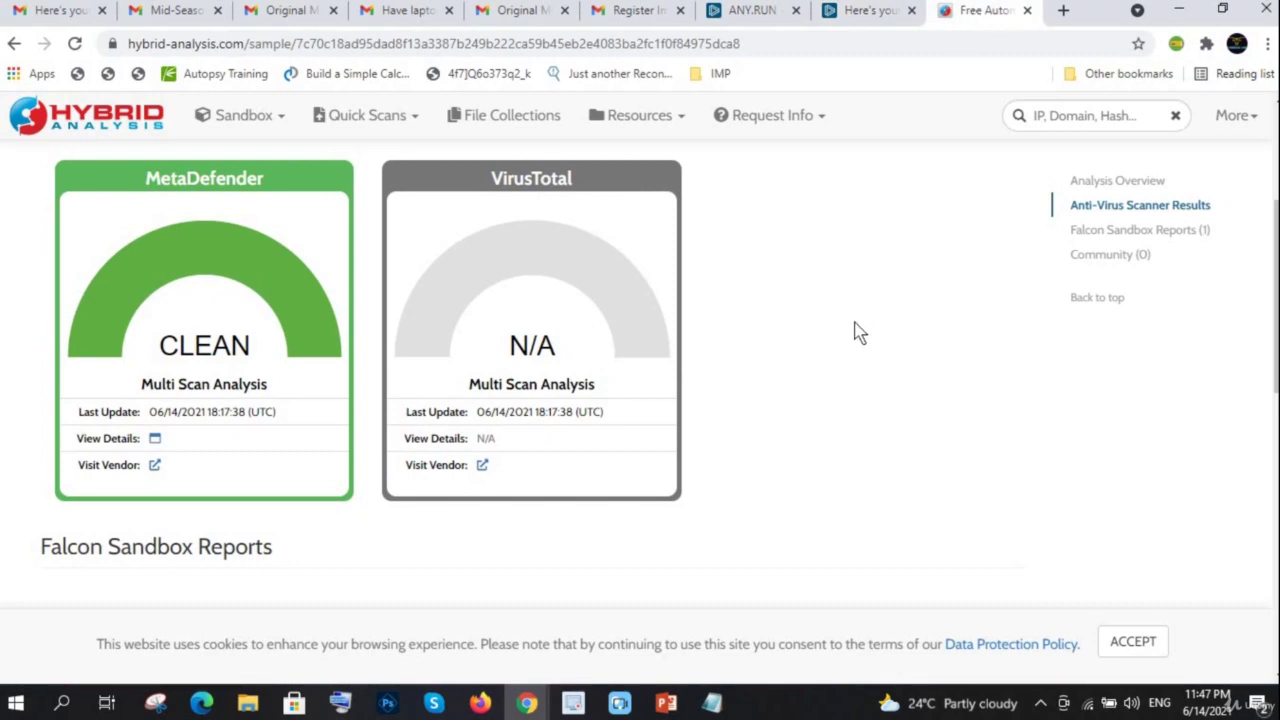
click(866, 14)
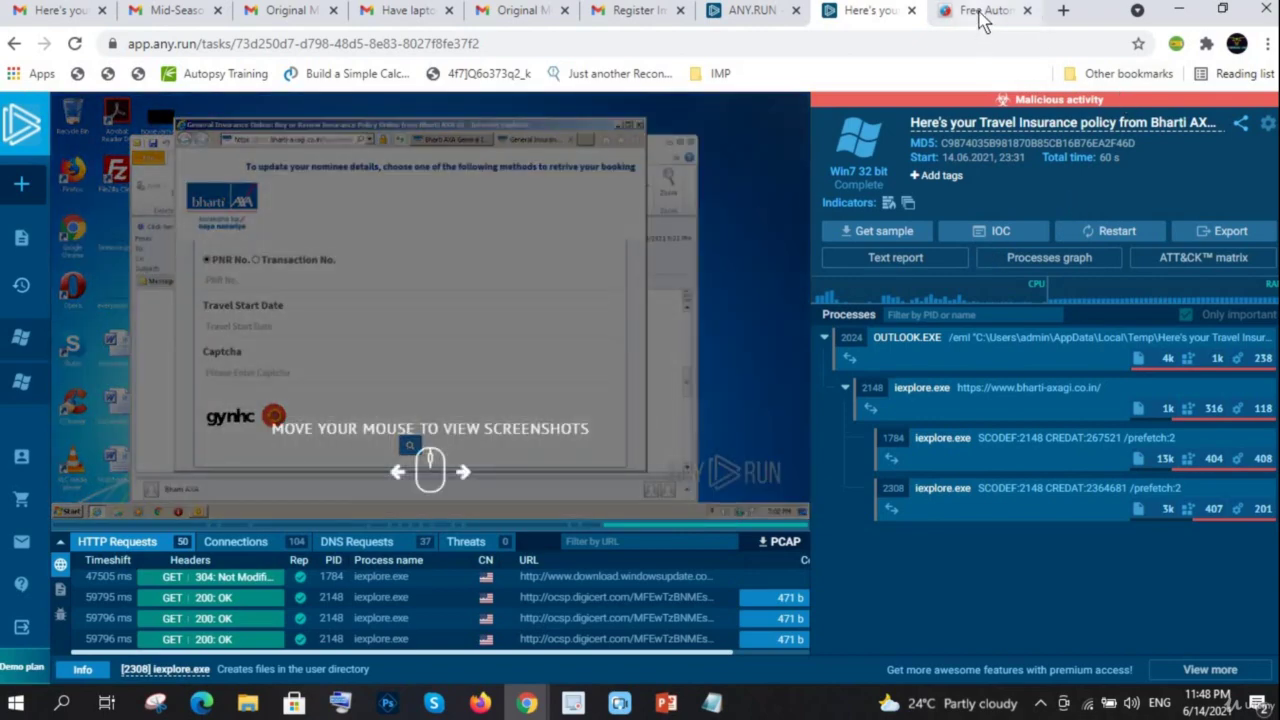
click(980, 12)
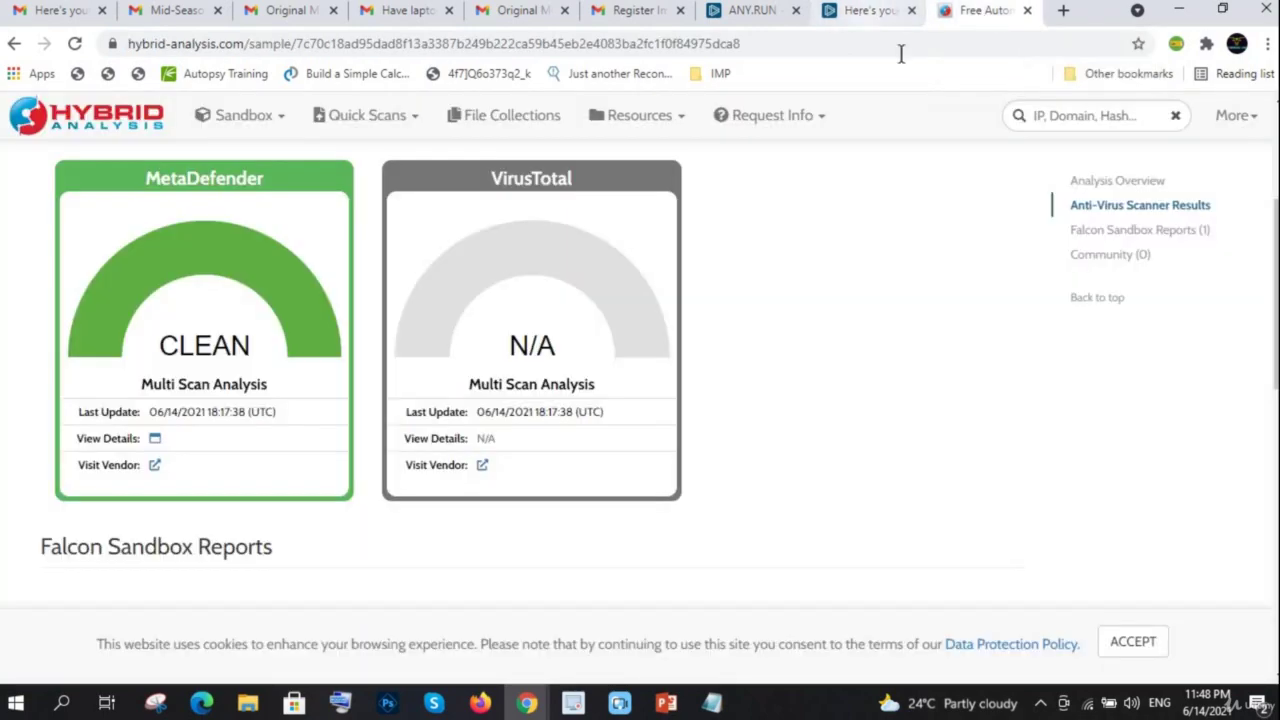
- Recheck the ANY.RUN analysis, then return to the Hybrid Analysis home page
click(868, 11)
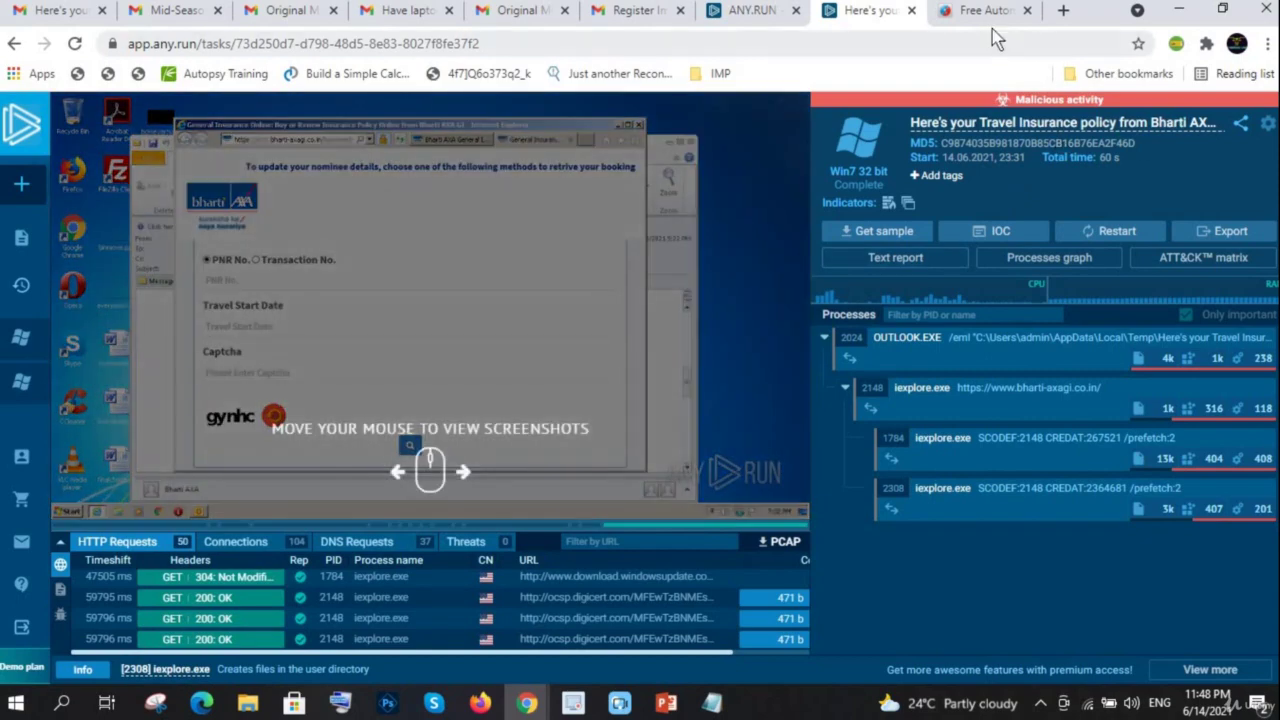
click(985, 12)
scroll(652, 424, up, 3)
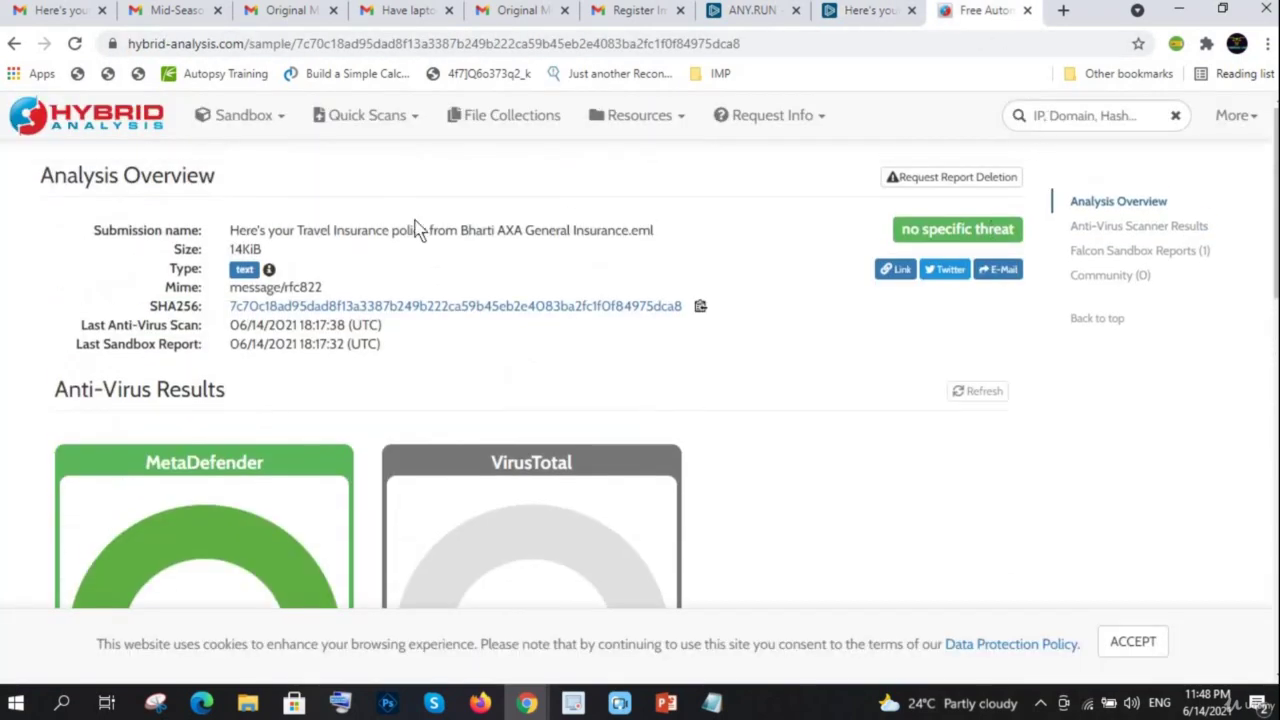
click(115, 135)
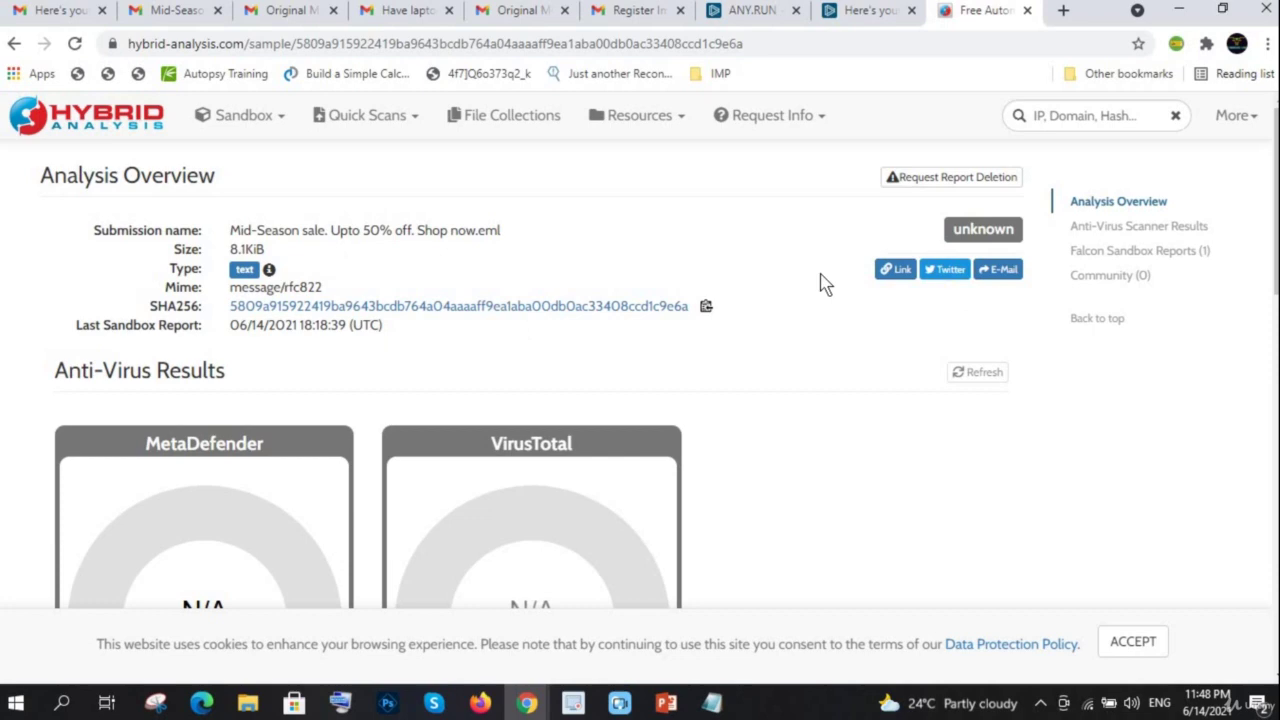
- Review the Mid-Season sale report: MetaDefender CLEAN, VirusTotal N/A, Falcon Sandbox report queued
scroll(755, 318, down, 2)
scroll(755, 318, up, 2)
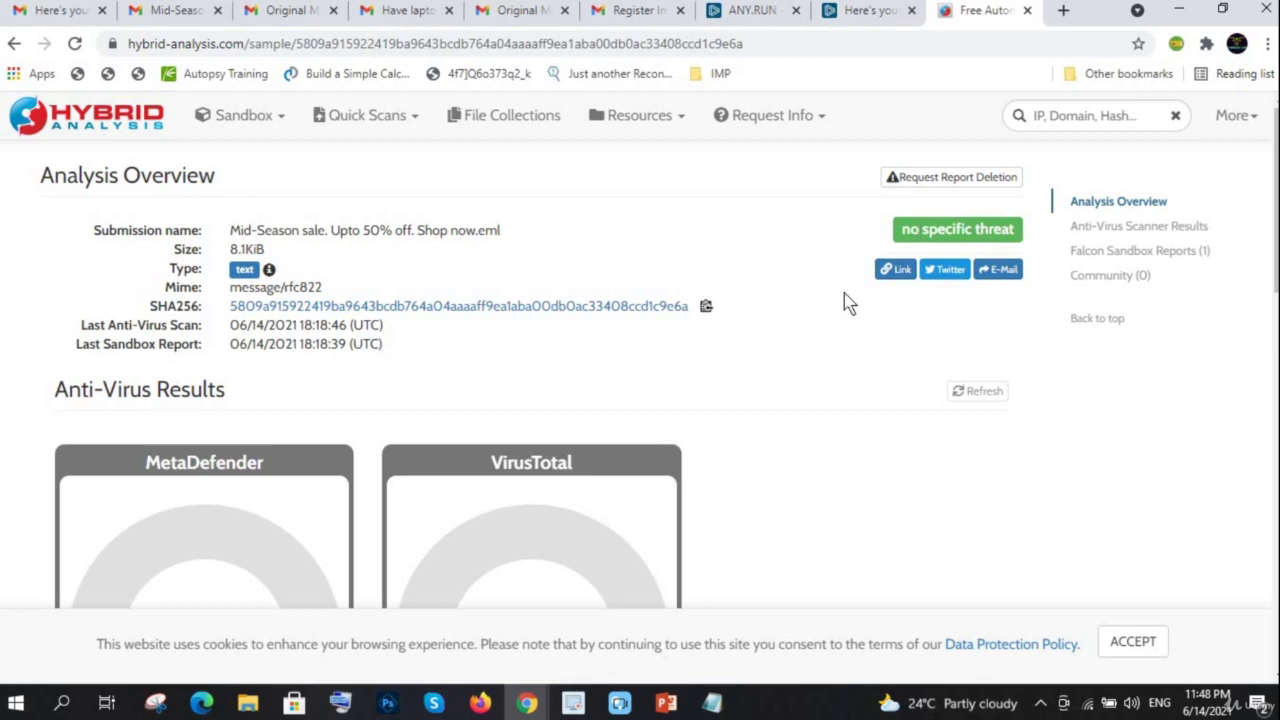
scroll(605, 378, down, 2)
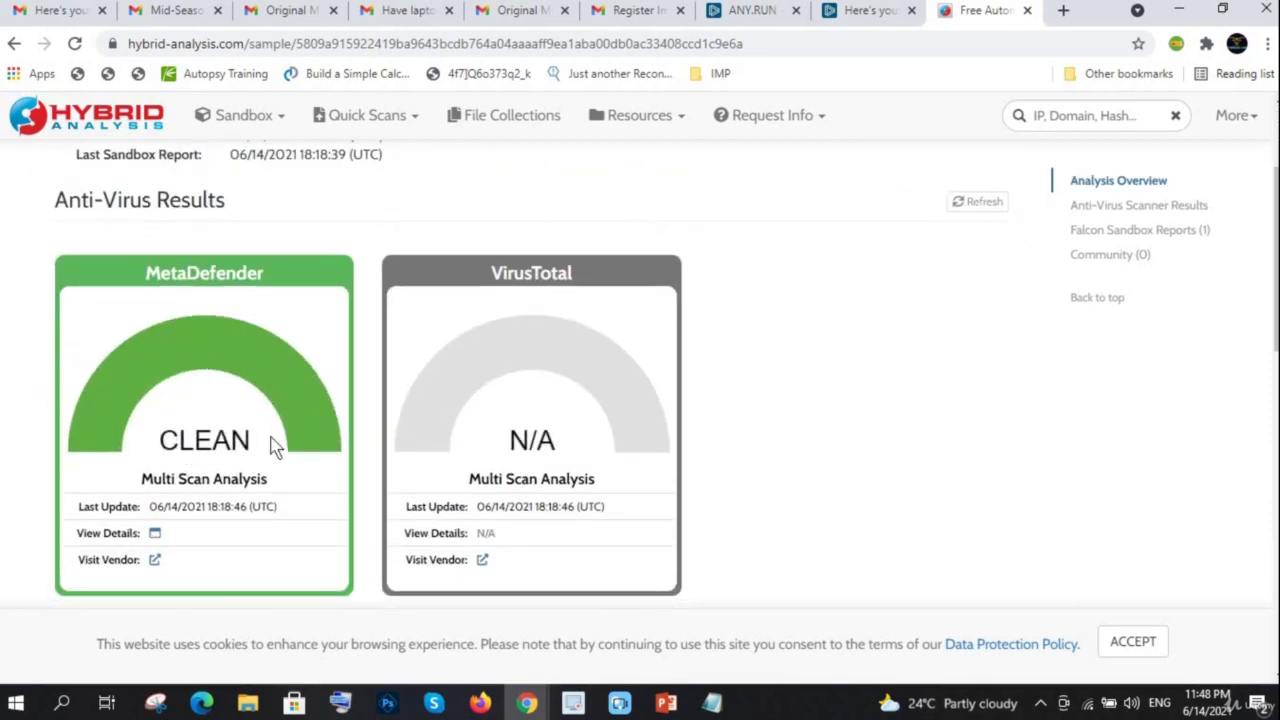
scroll(273, 447, down, 2)
scroll(271, 445, down, 4)
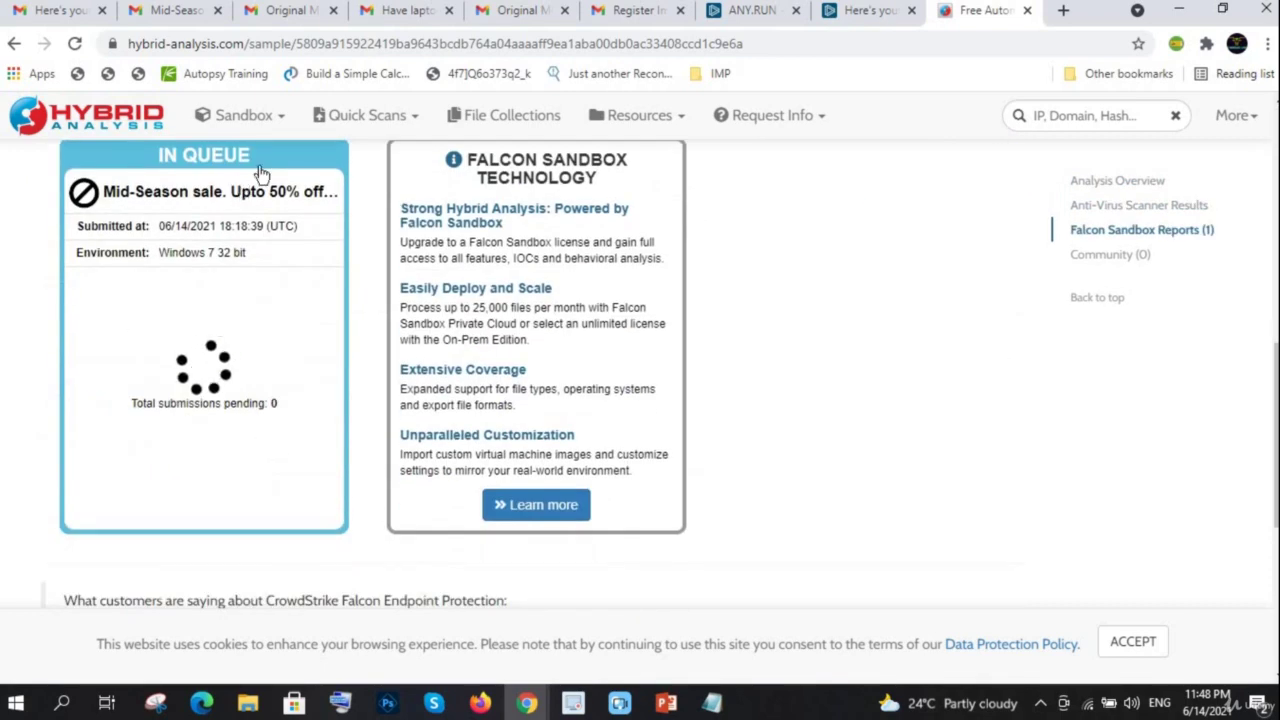
scroll(400, 290, up, 1)
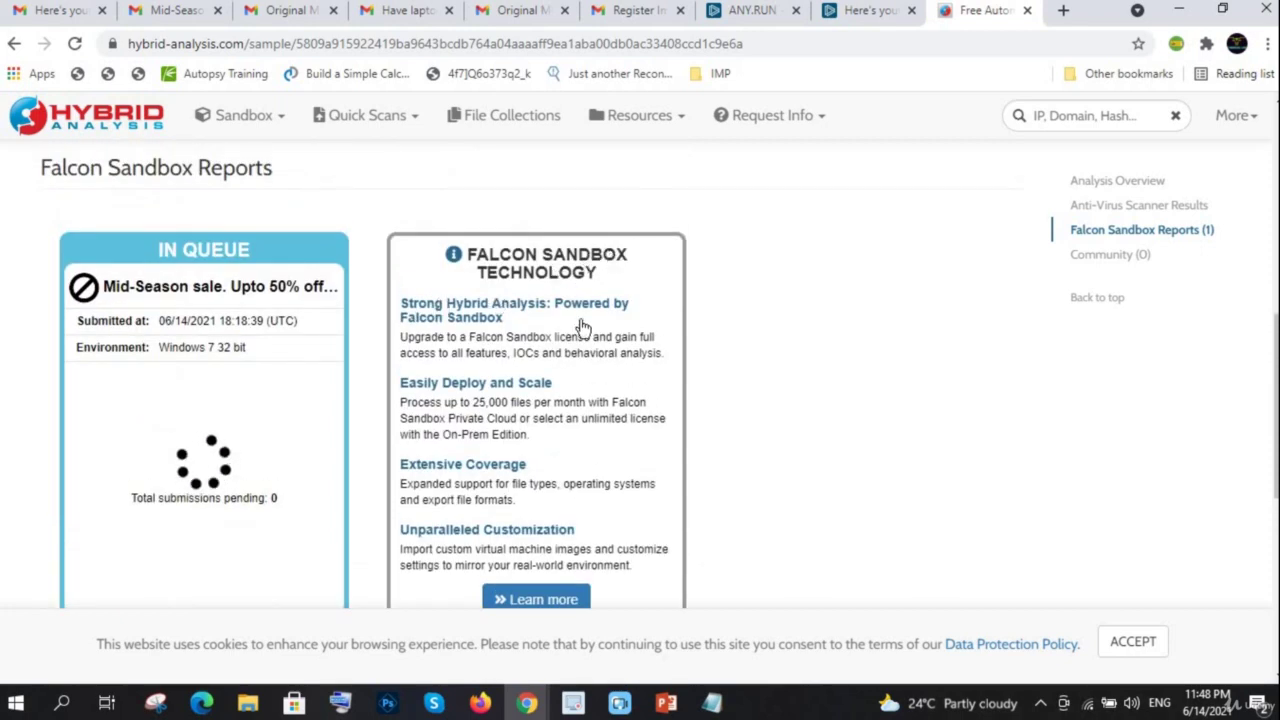
scroll(540, 470, down, 1)
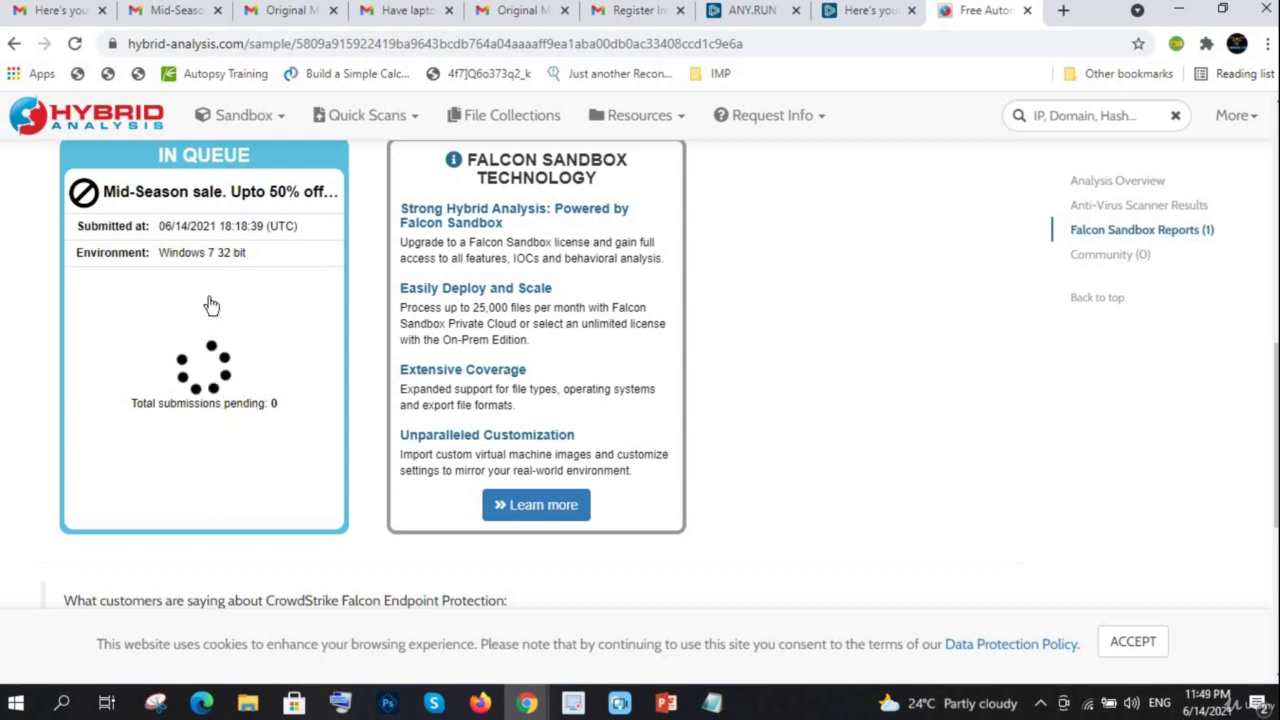
scroll(838, 250, down, 3)
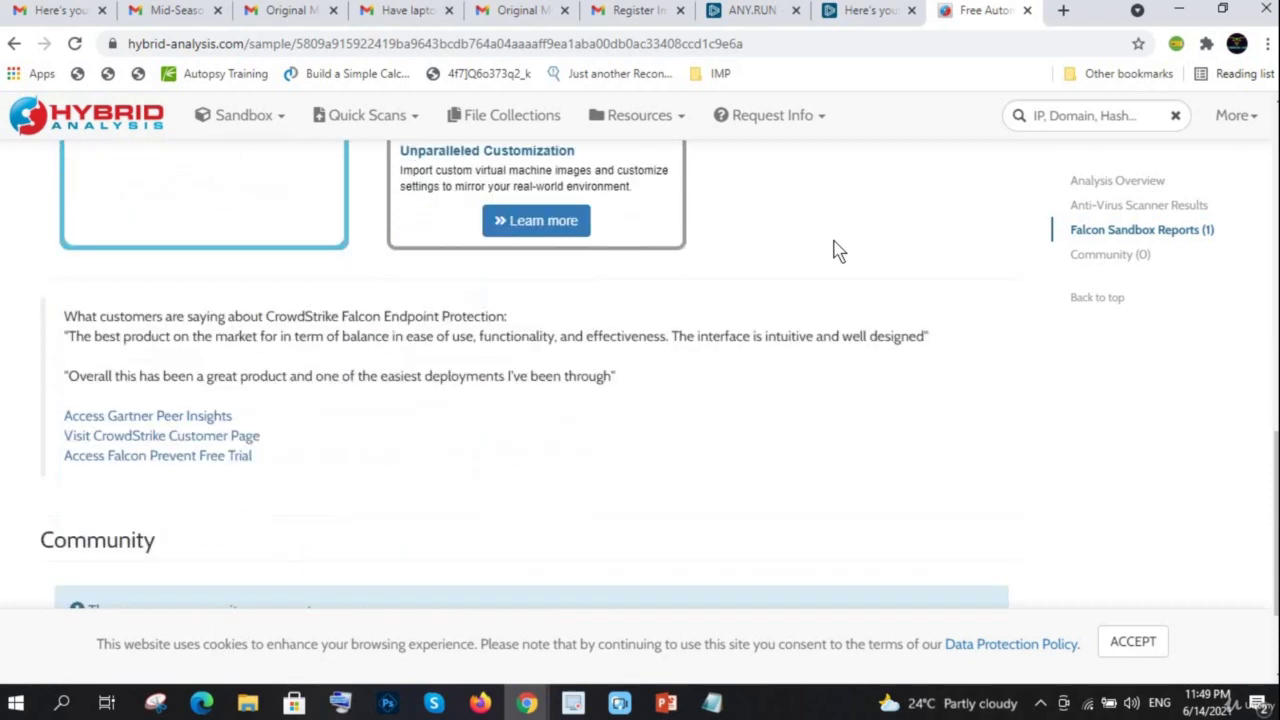
scroll(838, 250, down, 2)
scroll(886, 277, up, 5)
scroll(886, 277, up, 3)
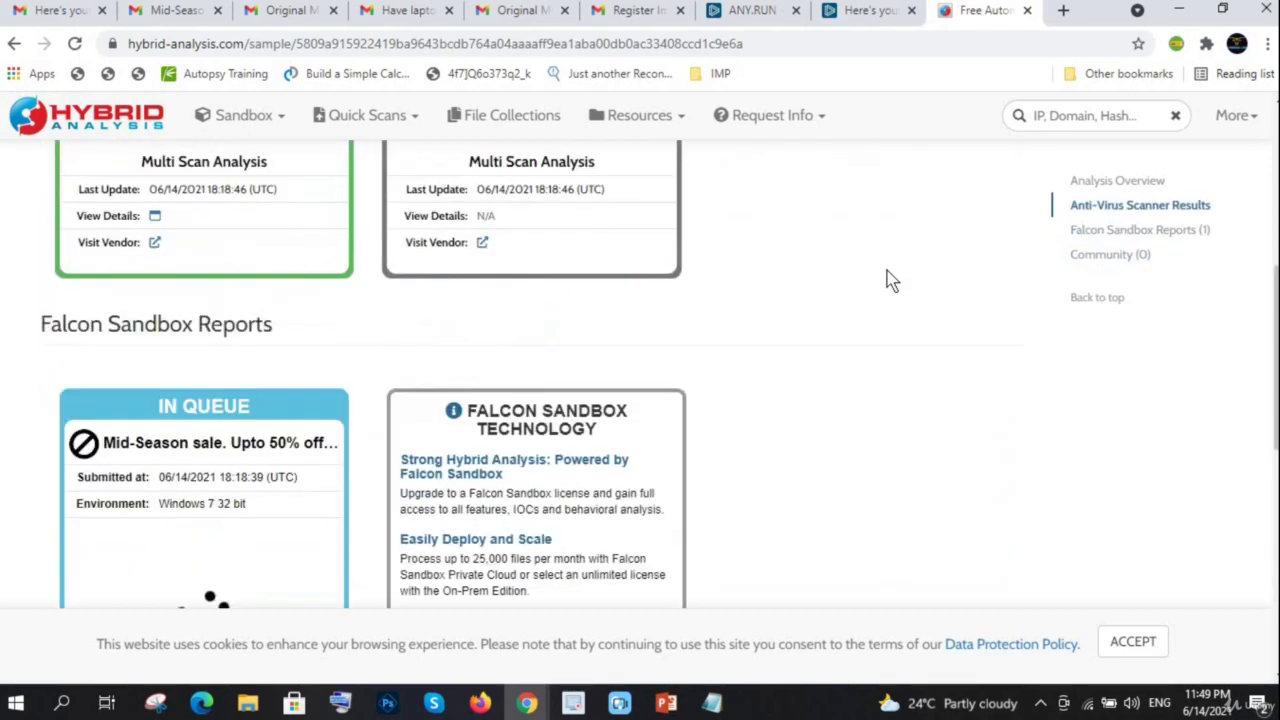
scroll(886, 277, up, 3)
scroll(886, 277, up, 3)
scroll(780, 366, down, 1)
scroll(780, 366, down, 2)
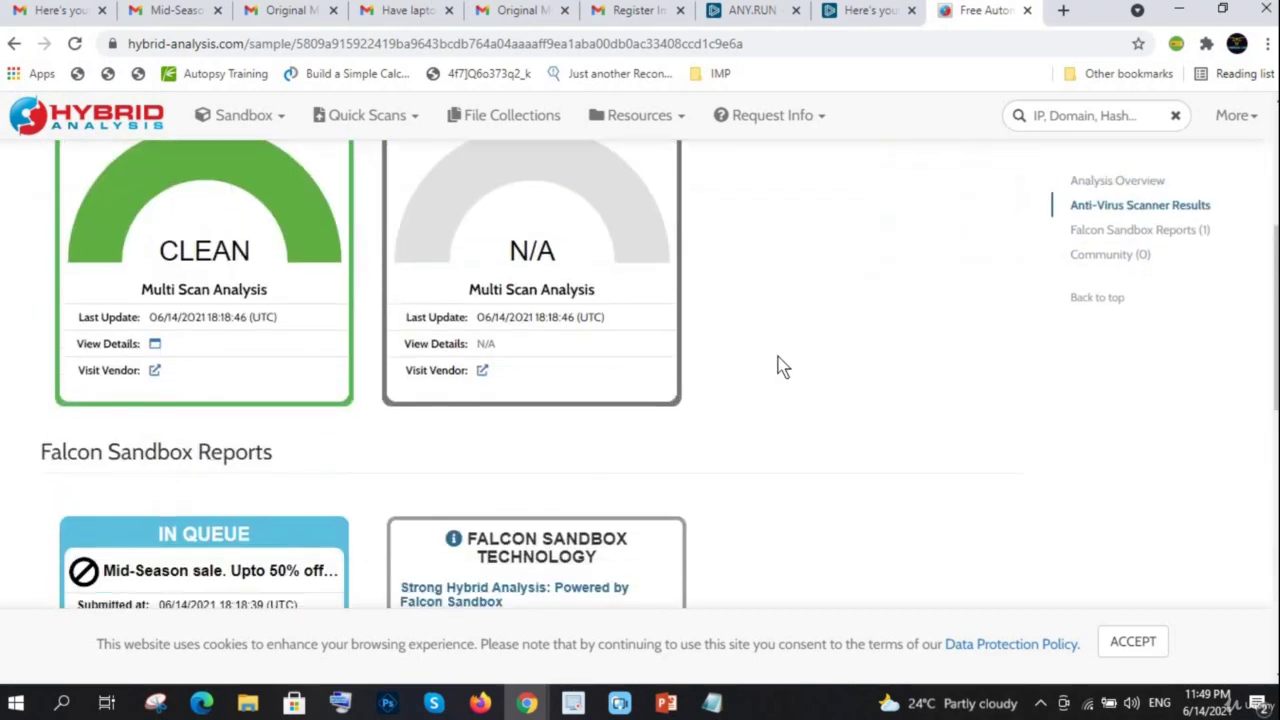
scroll(780, 366, down, 3)
scroll(863, 247, up, 4)
scroll(863, 247, up, 3)
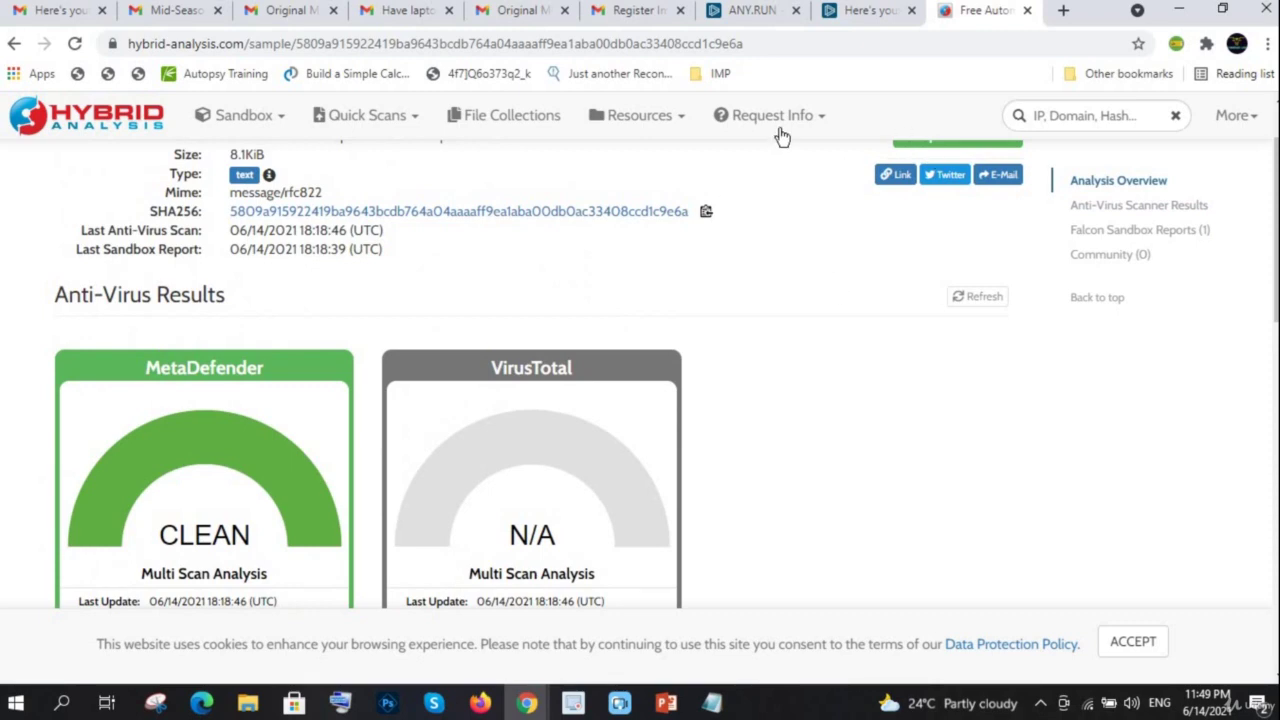
click(752, 12)
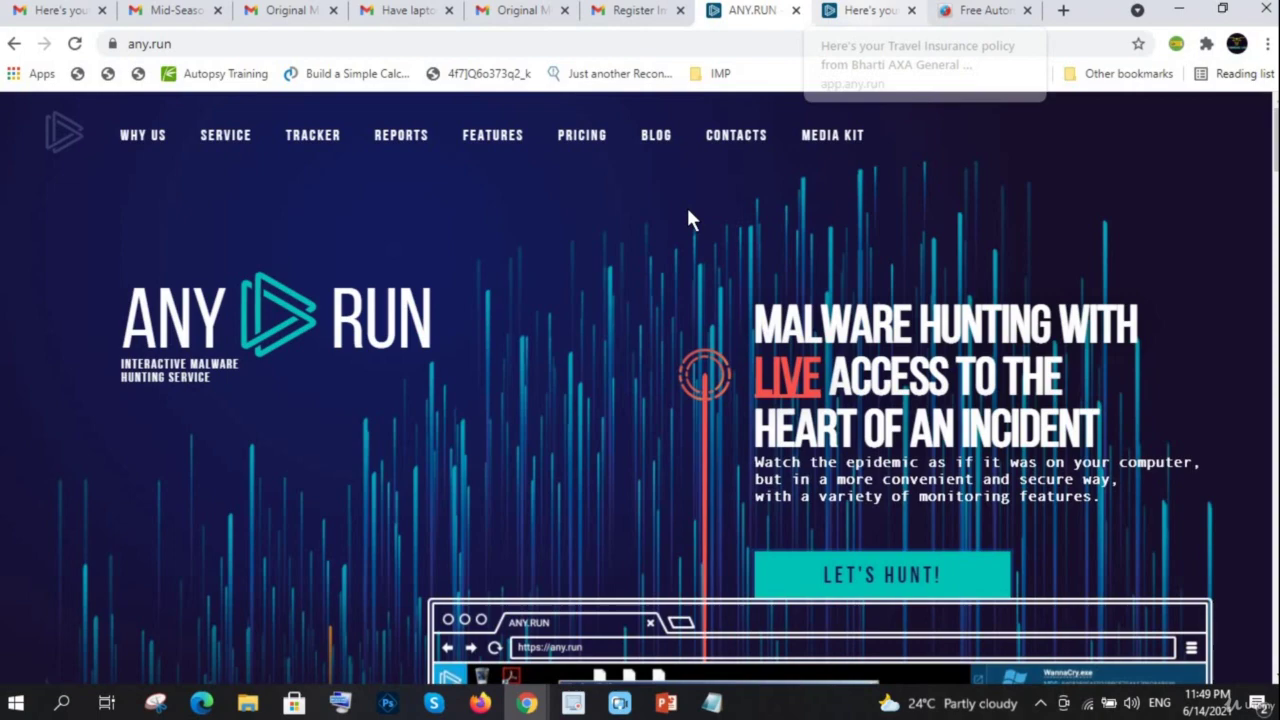
key(ctrl+Tab)
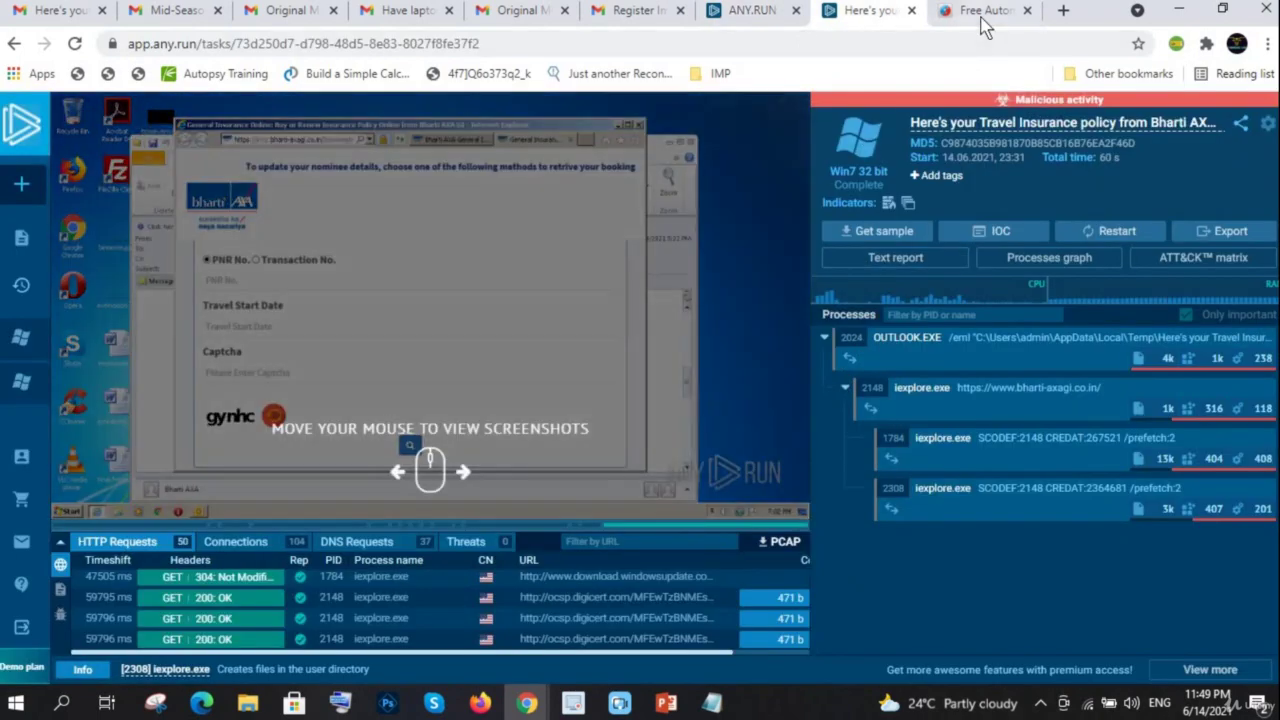
click(968, 18)
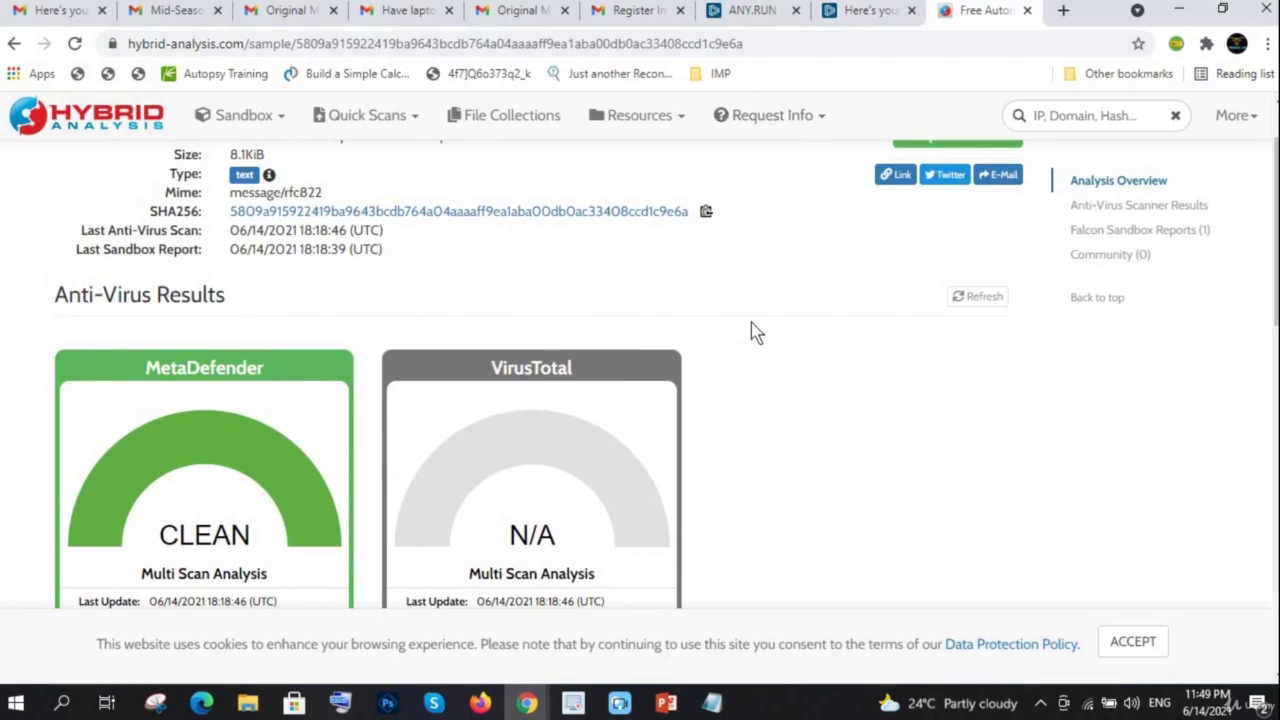
scroll(670, 385, down, 2)
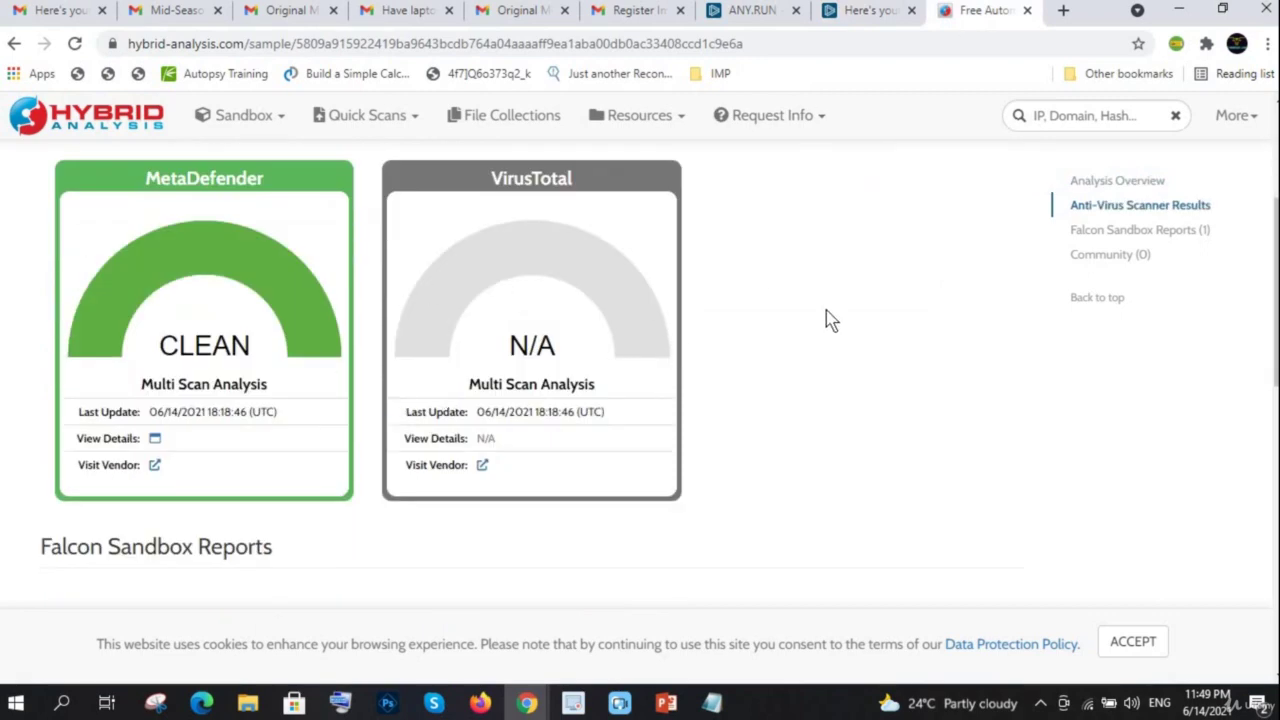
scroll(826, 310, up, 3)
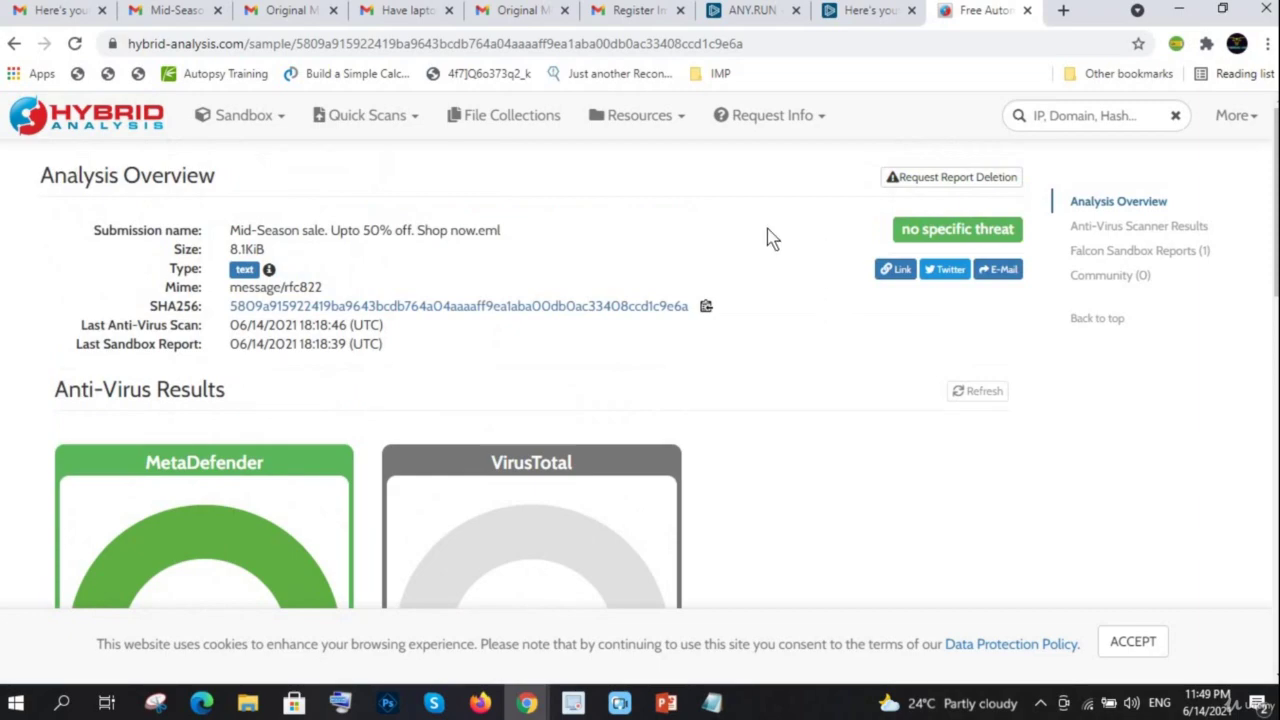